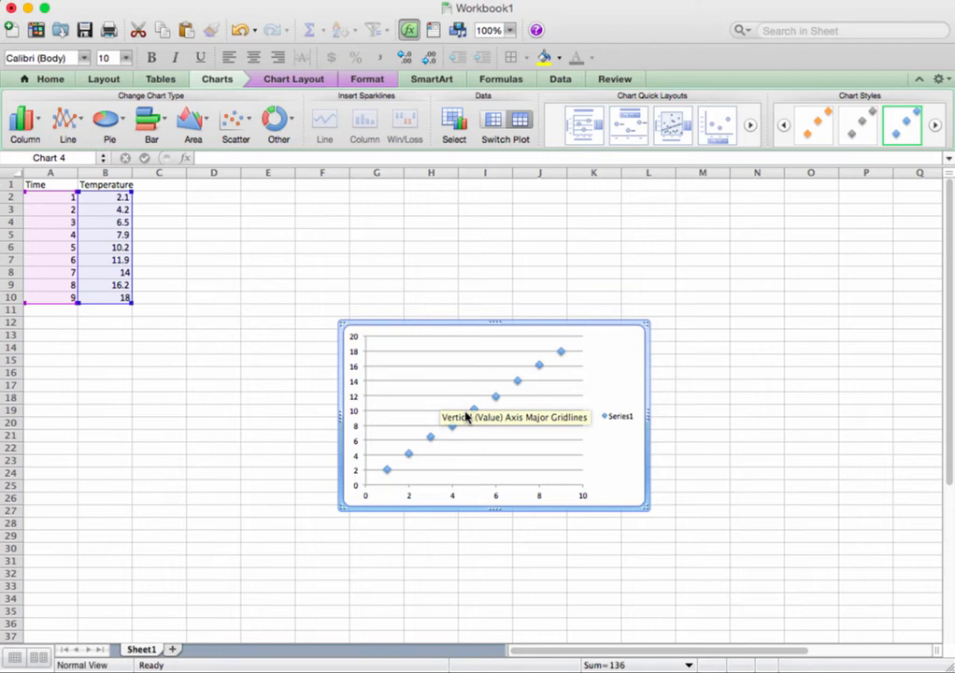
# Move the scatter chart up beside the data and enlarge it to span roughly from cell C2 to P36
pyautogui.moveTo(486, 326); pyautogui.dragTo(356, 198)
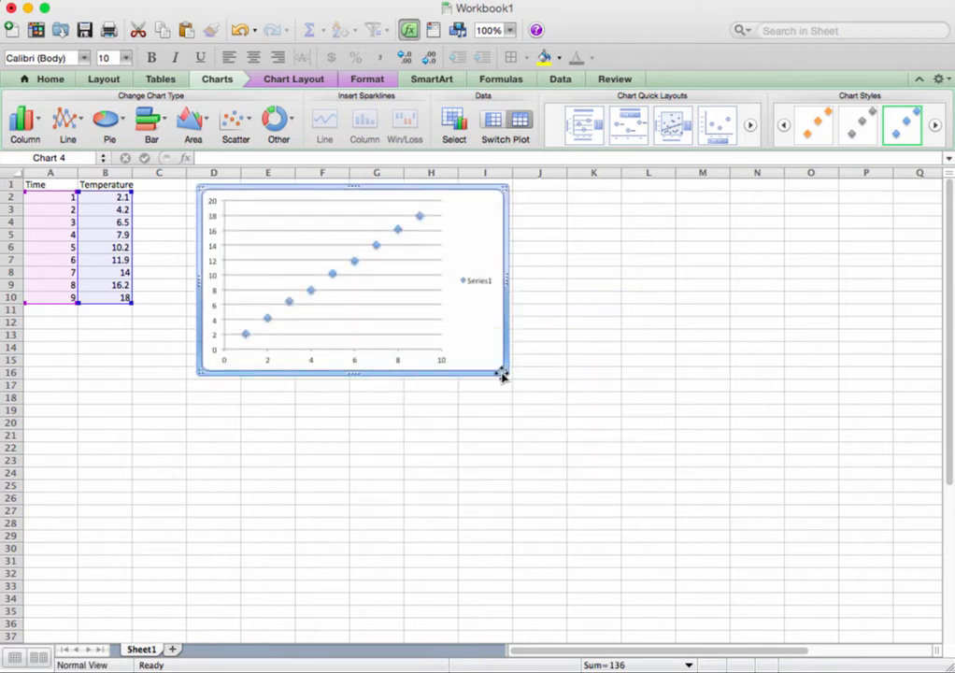
pyautogui.moveTo(503, 370); pyautogui.dragTo(579, 420)
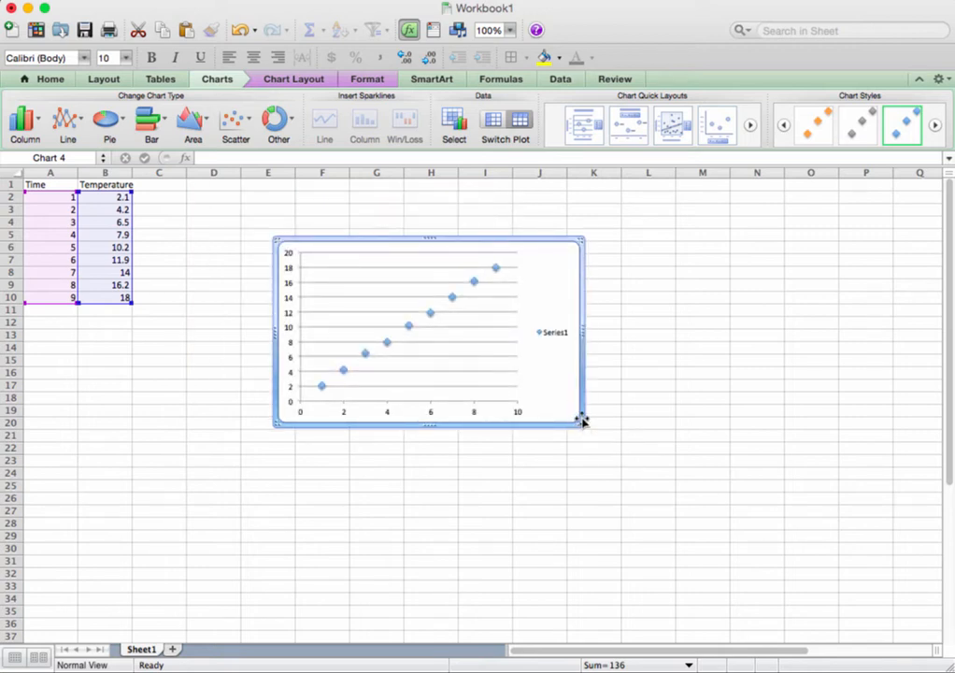
pyautogui.moveTo(576, 423); pyautogui.dragTo(892, 622)
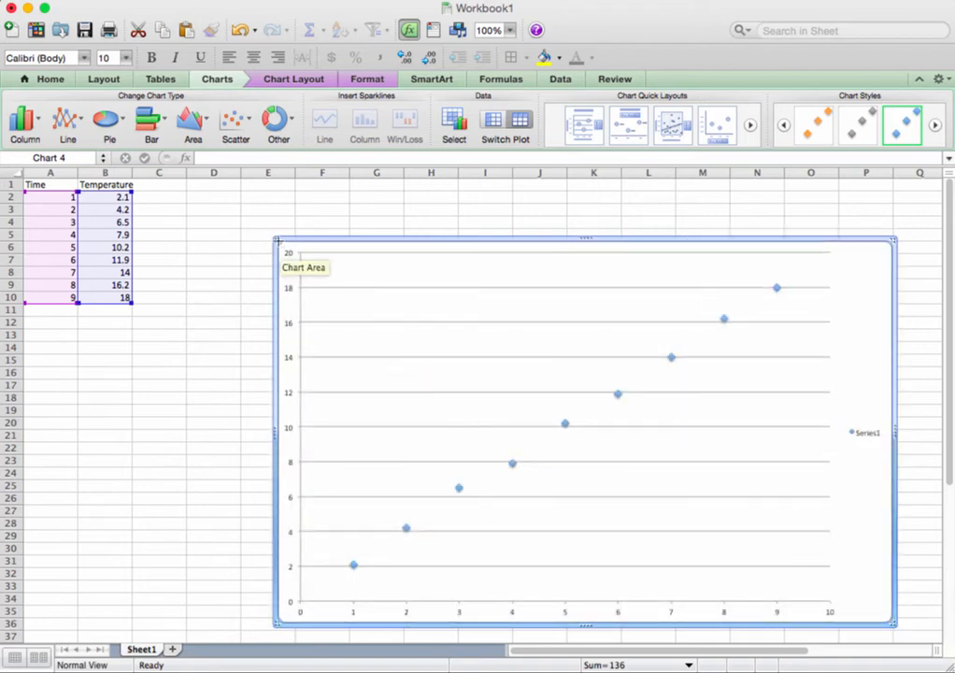
pyautogui.moveTo(278, 240); pyautogui.dragTo(169, 201)
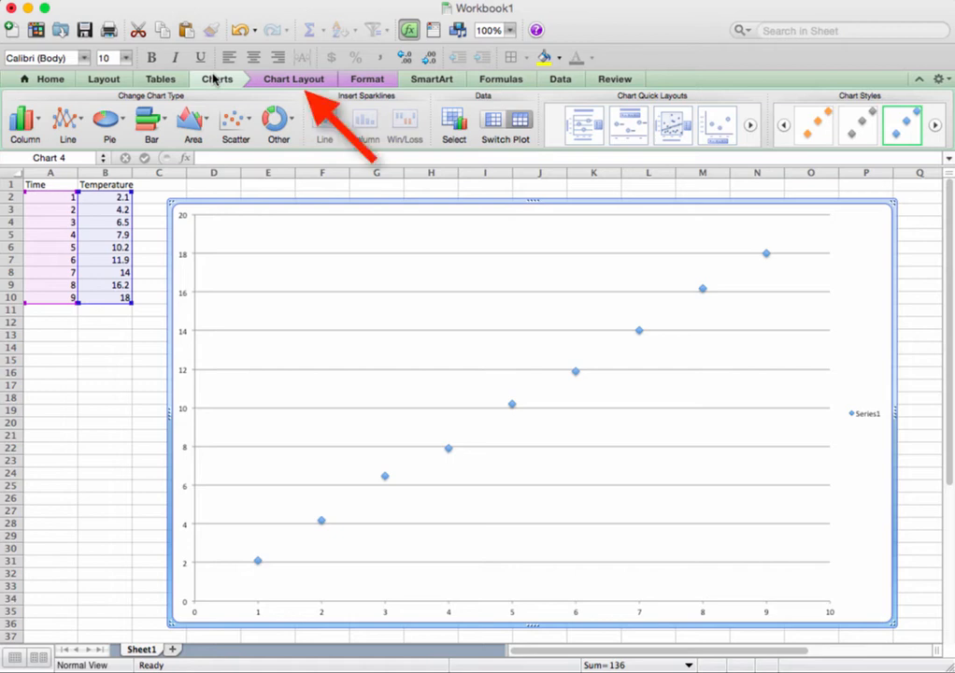
# Add a title above the scatter chart reading "Temperature versus Time"
pyautogui.click(269, 80)
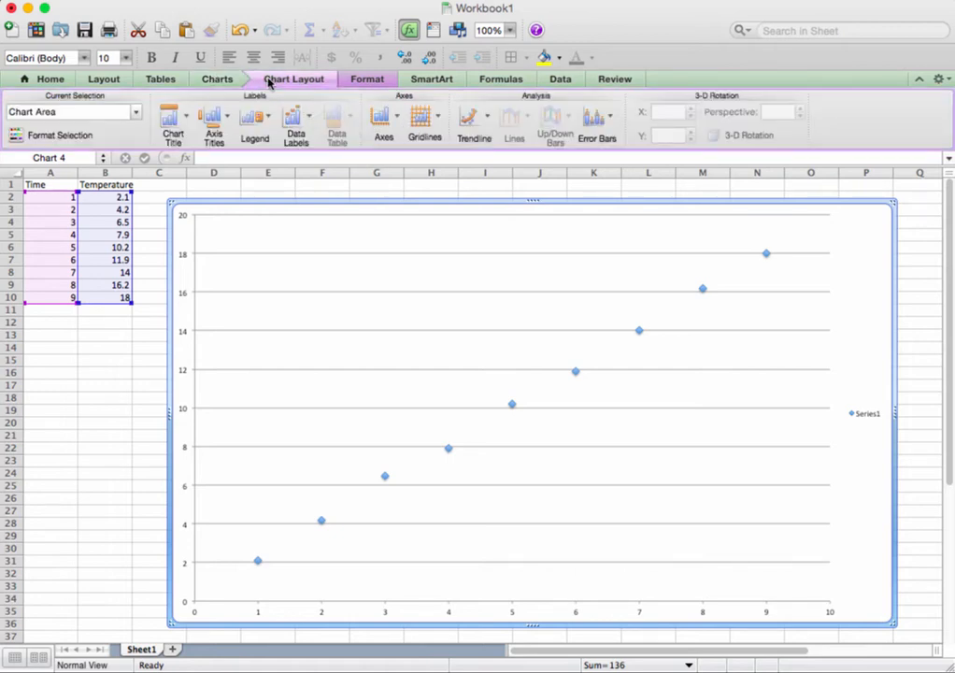
pyautogui.click(169, 131)
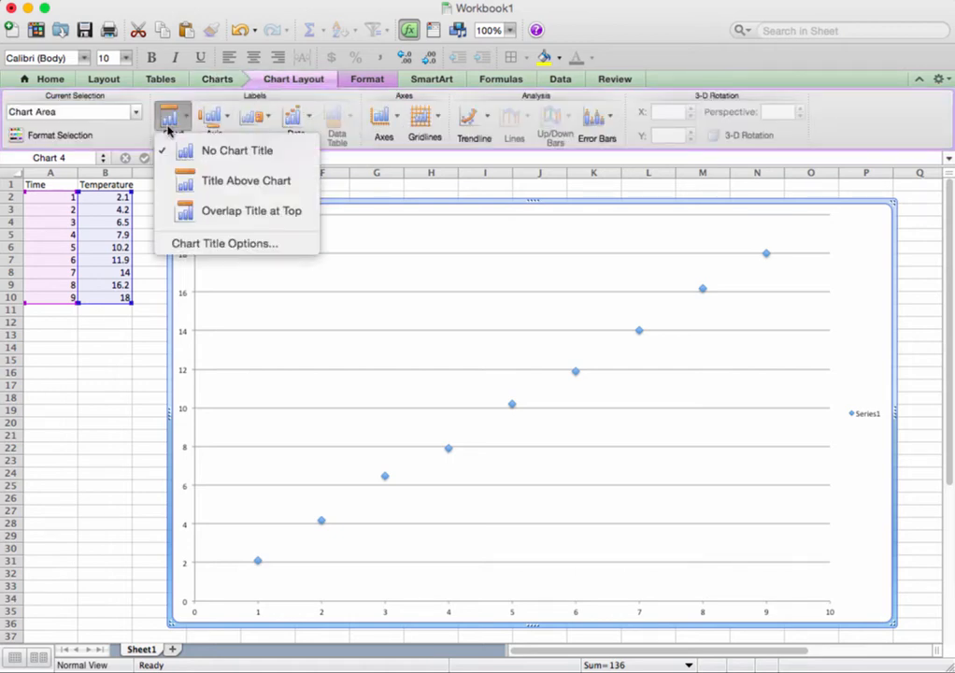
pyautogui.click(194, 182)
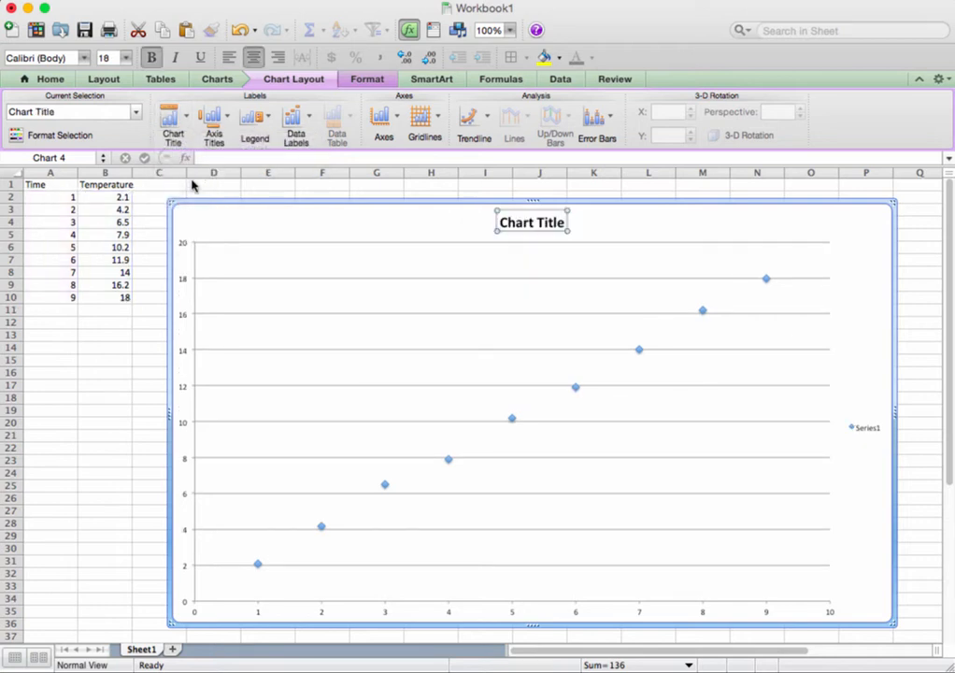
pyautogui.tripleClick(541, 224)
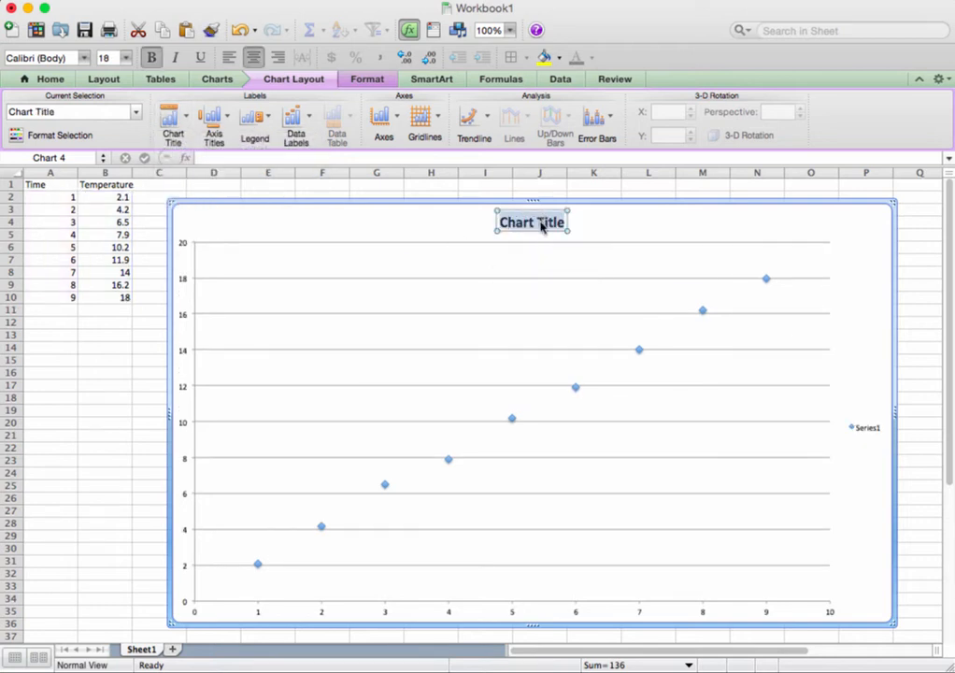
pyautogui.write('Temperature')
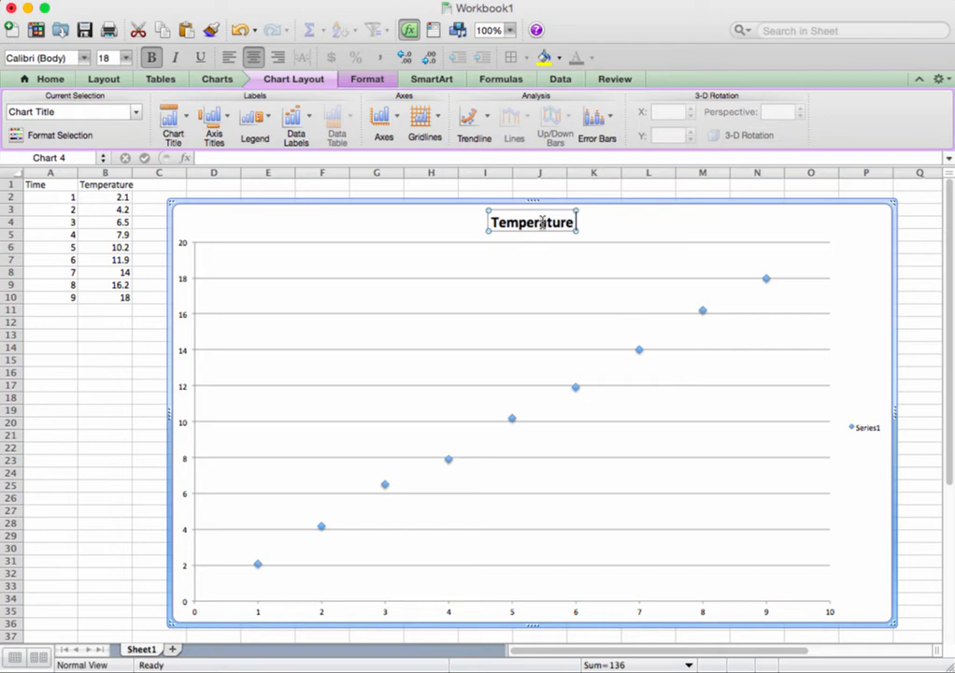
pyautogui.write(' versus T')
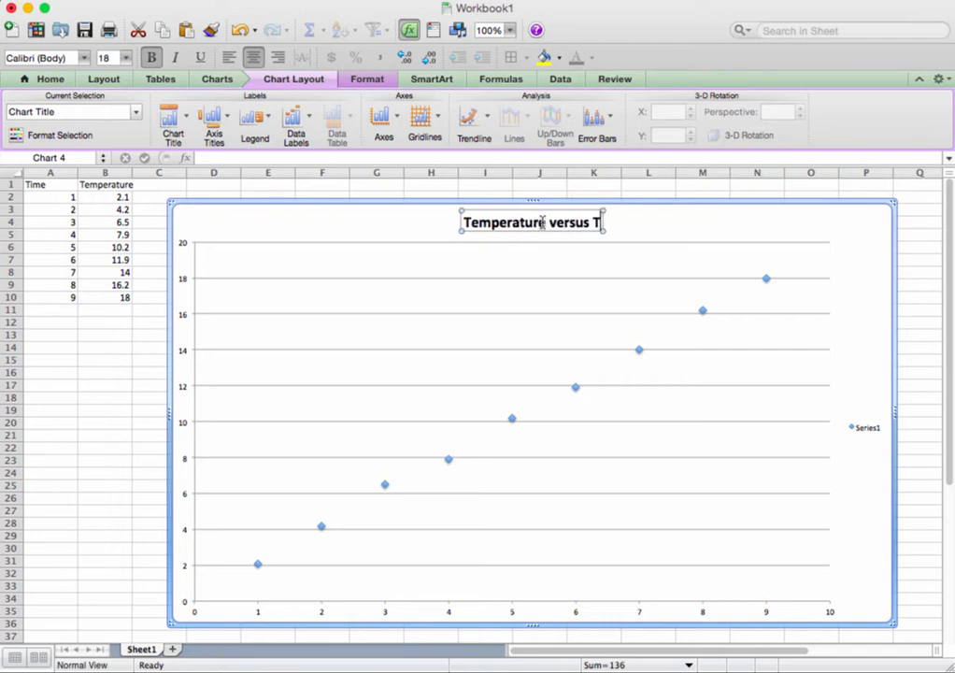
pyautogui.write('ime')
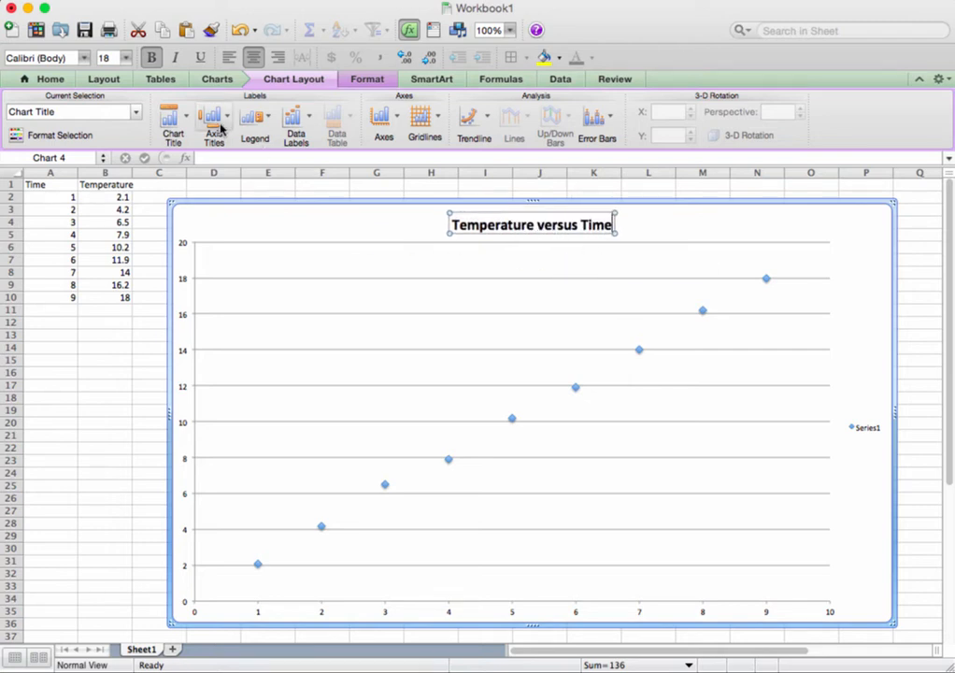
# Add a horizontal axis title below the axis reading "Time (sec)"
pyautogui.click(214, 131)
pyautogui.moveTo(216, 142)
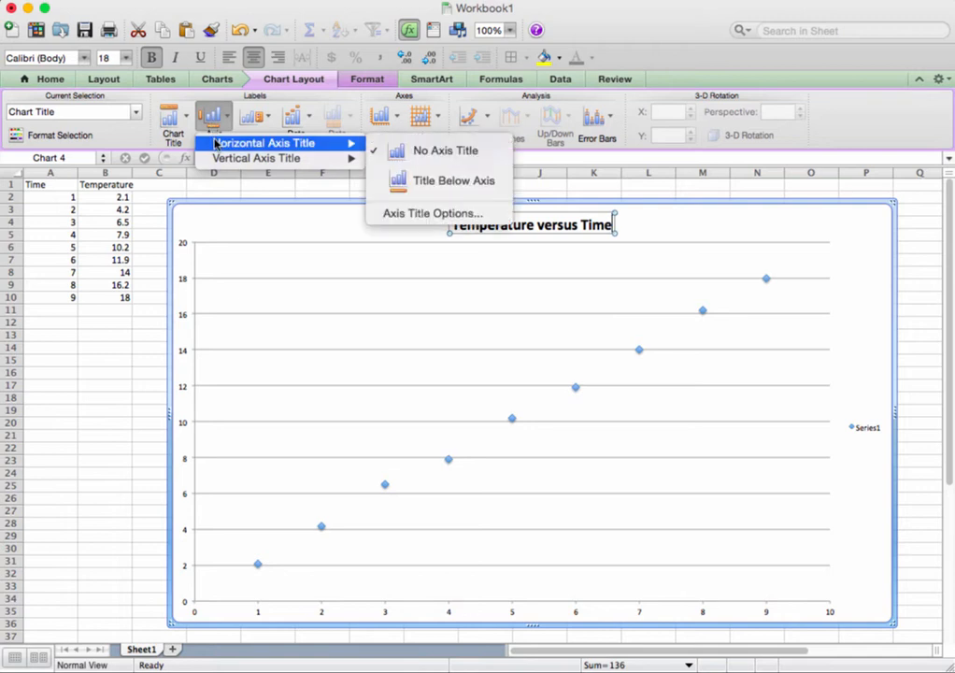
pyautogui.click(443, 181)
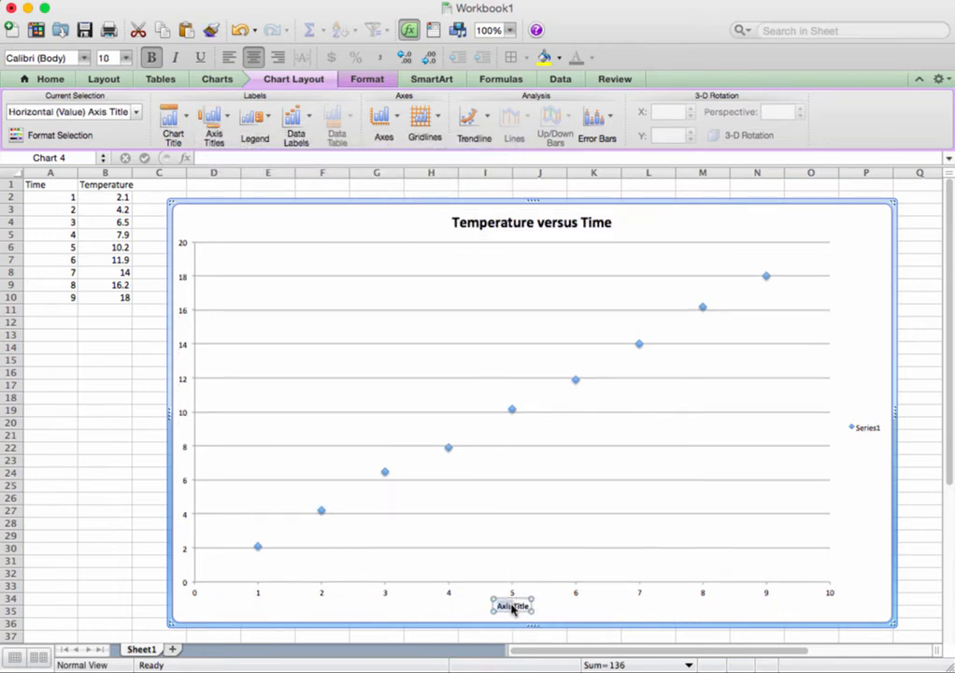
pyautogui.tripleClick(512, 606)
pyautogui.write('Time')
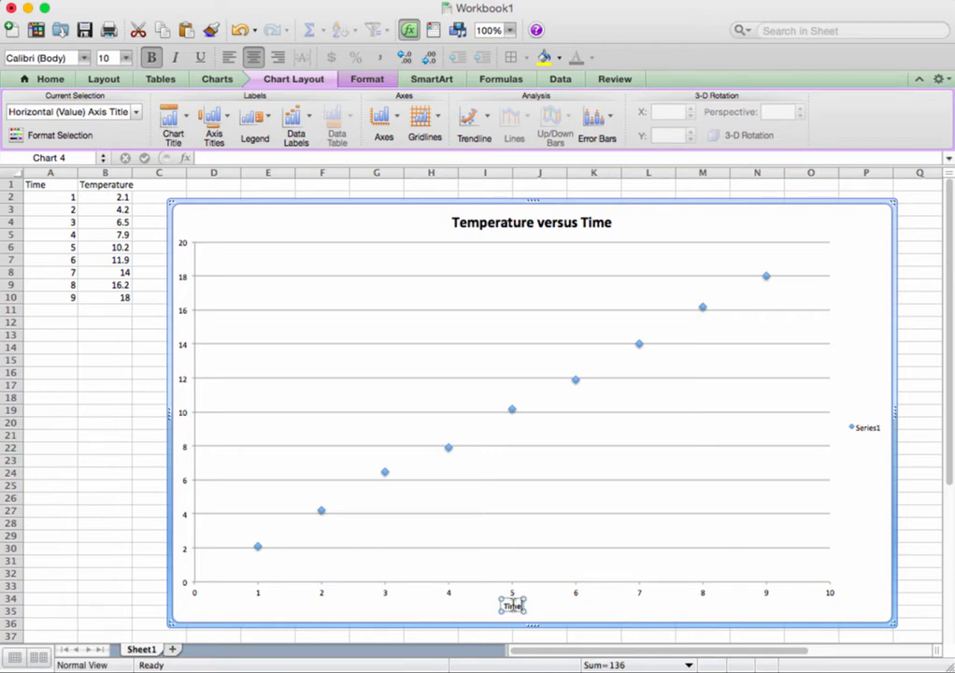
pyautogui.write(' (sec')
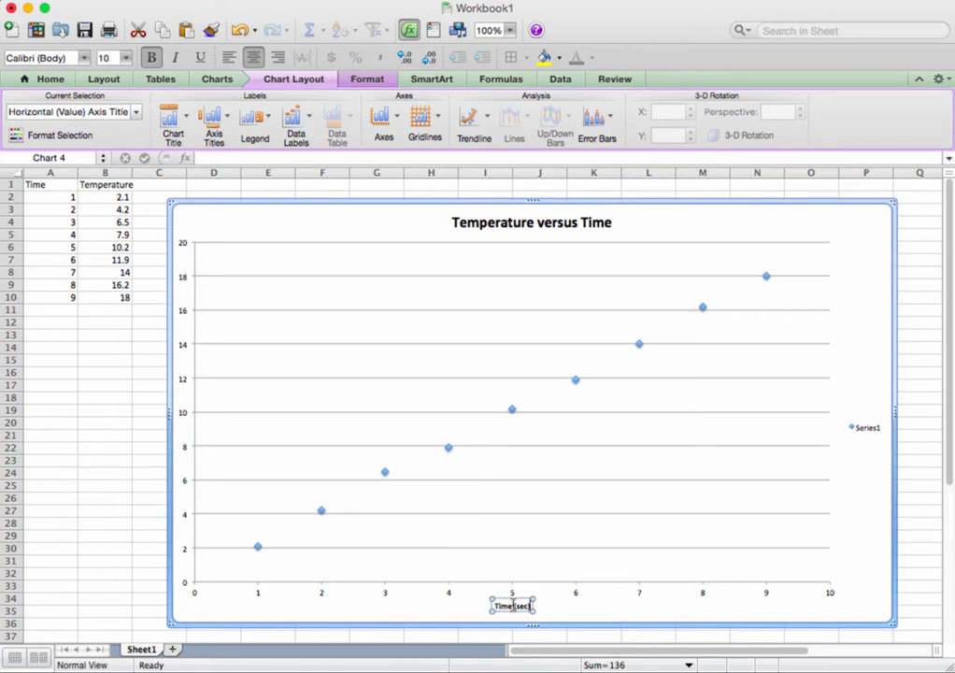
pyautogui.write(')')
# Add a rotated vertical axis title reading "Temperature (C)"
pyautogui.click(211, 121)
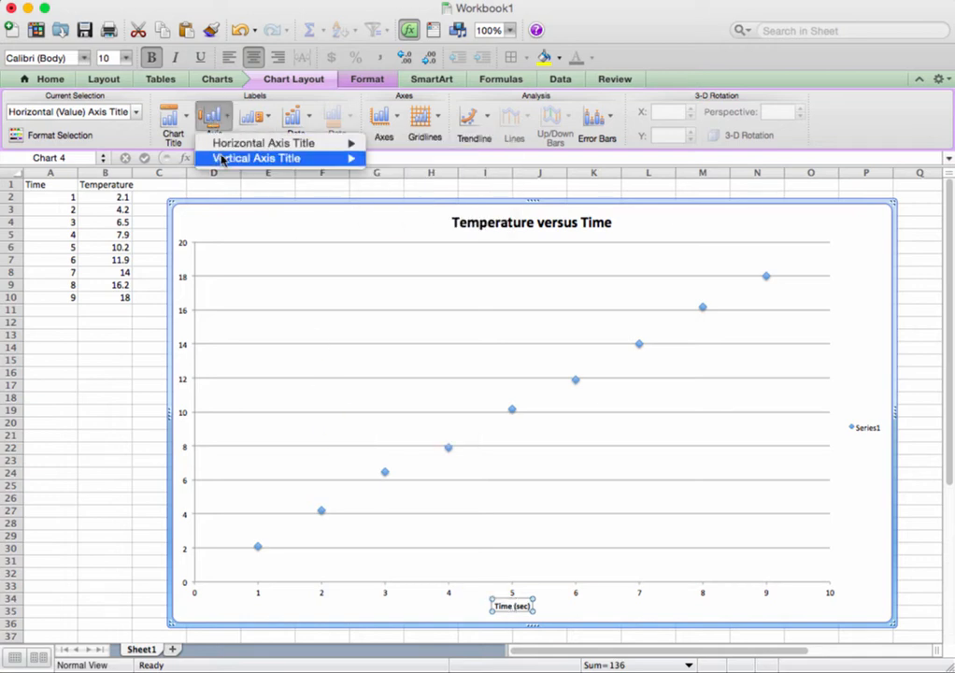
pyautogui.moveTo(322, 161)
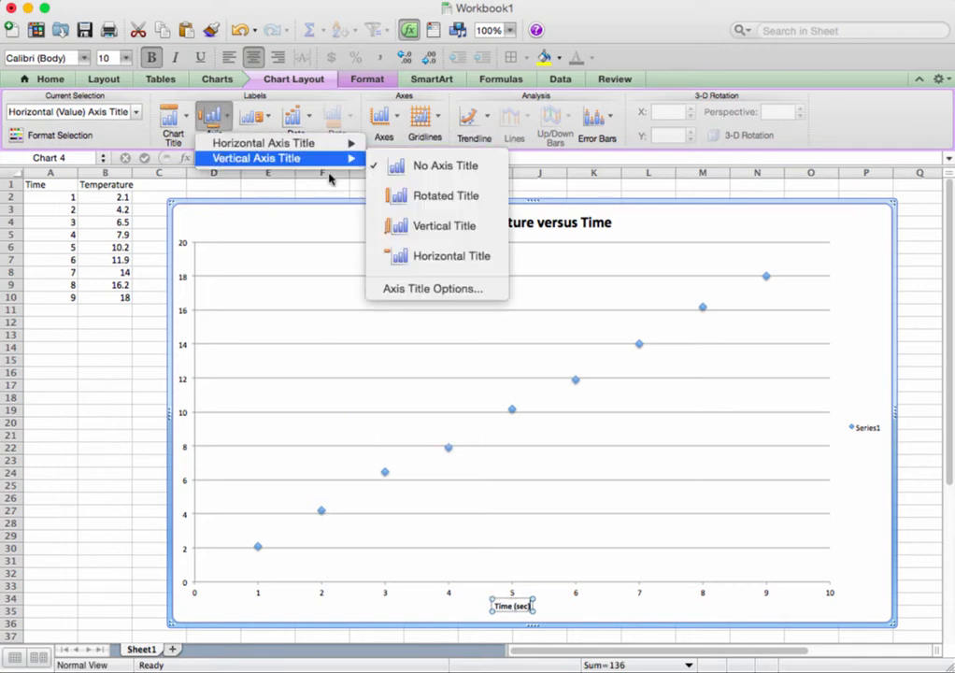
pyautogui.click(416, 195)
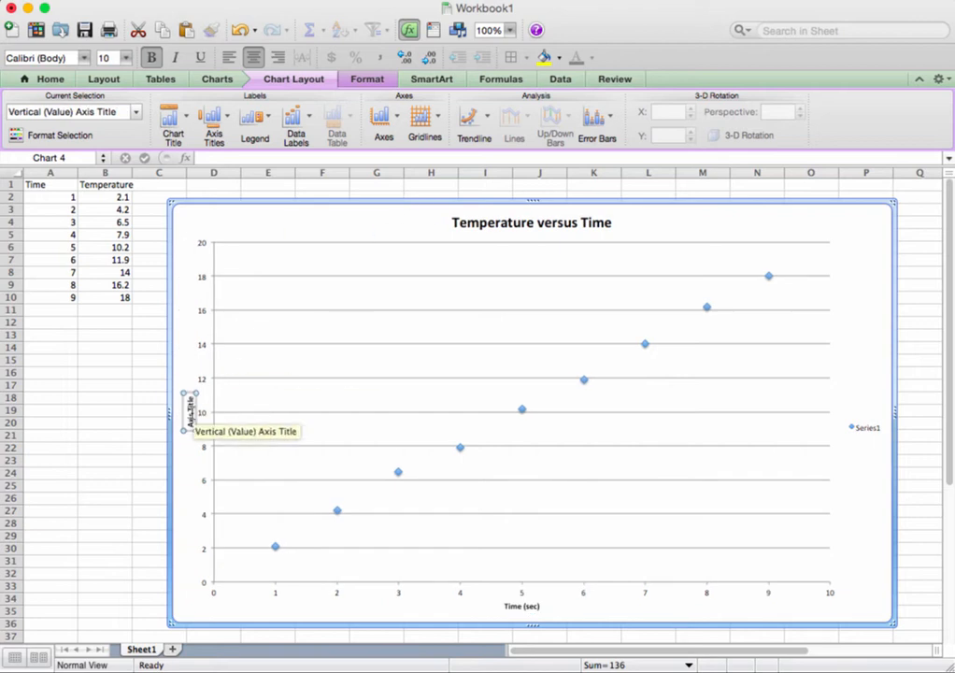
pyautogui.tripleClick(191, 414)
pyautogui.press('BackSpace')
pyautogui.write('Temperature')
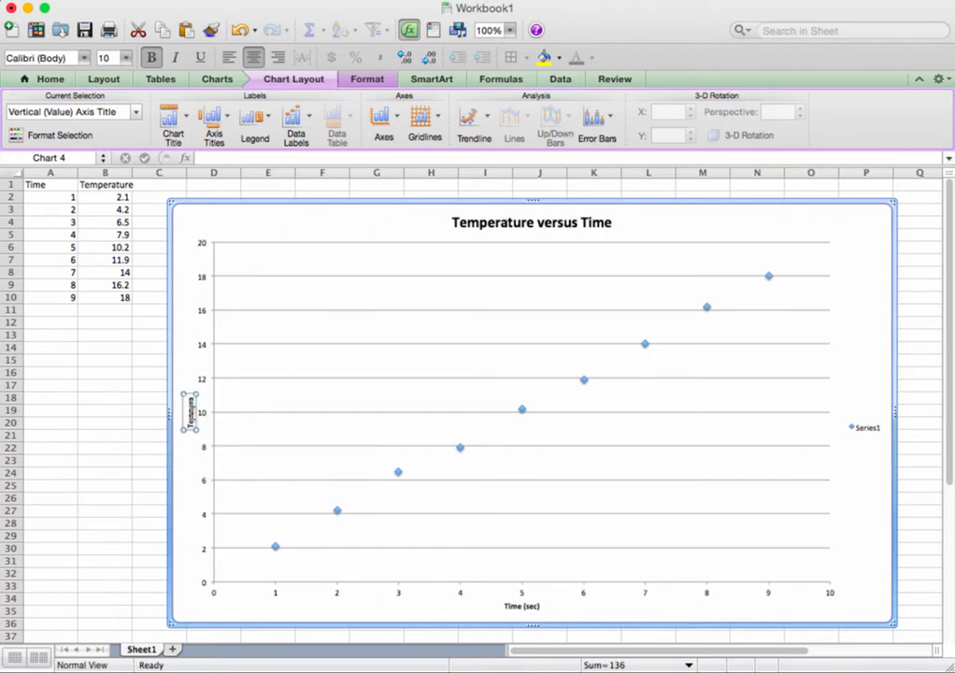
pyautogui.write(' (')
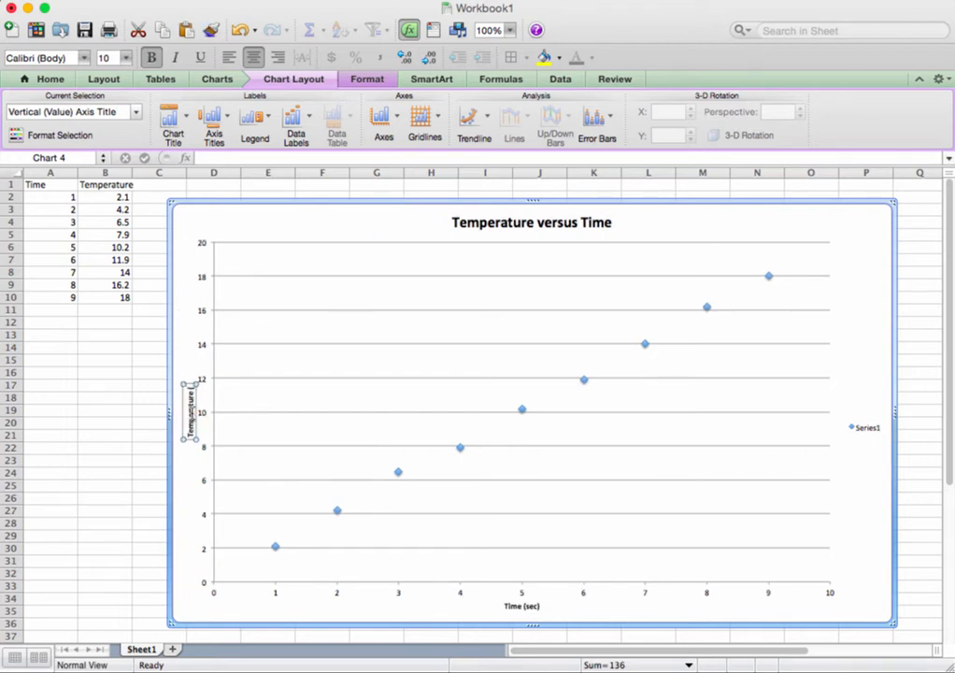
pyautogui.write('C)')
# Delete the Series1 legend from the chart
pyautogui.click(862, 427)
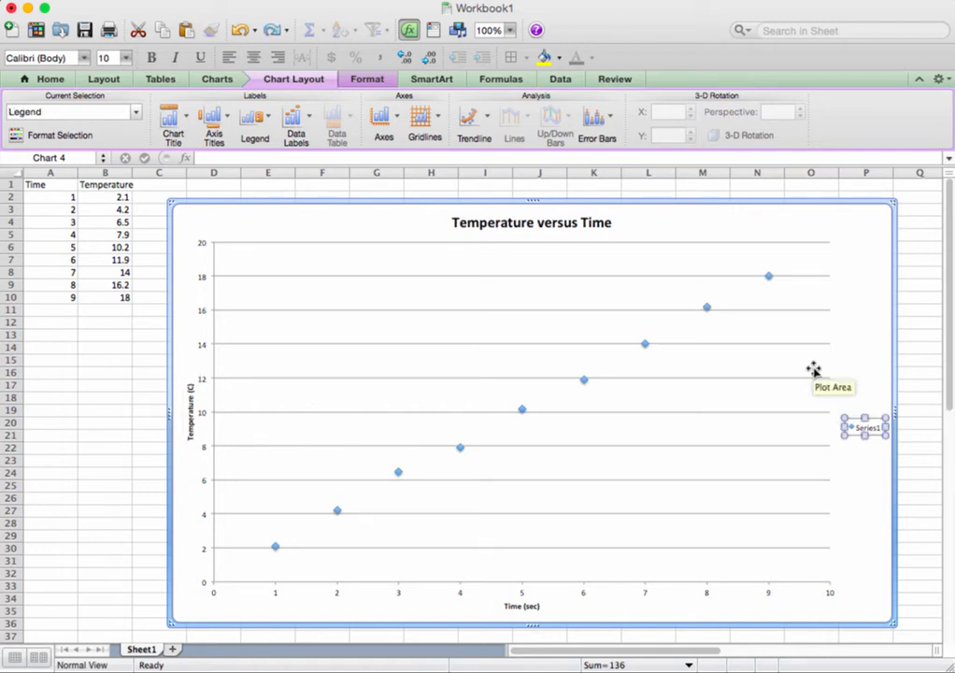
pyautogui.click(855, 425)
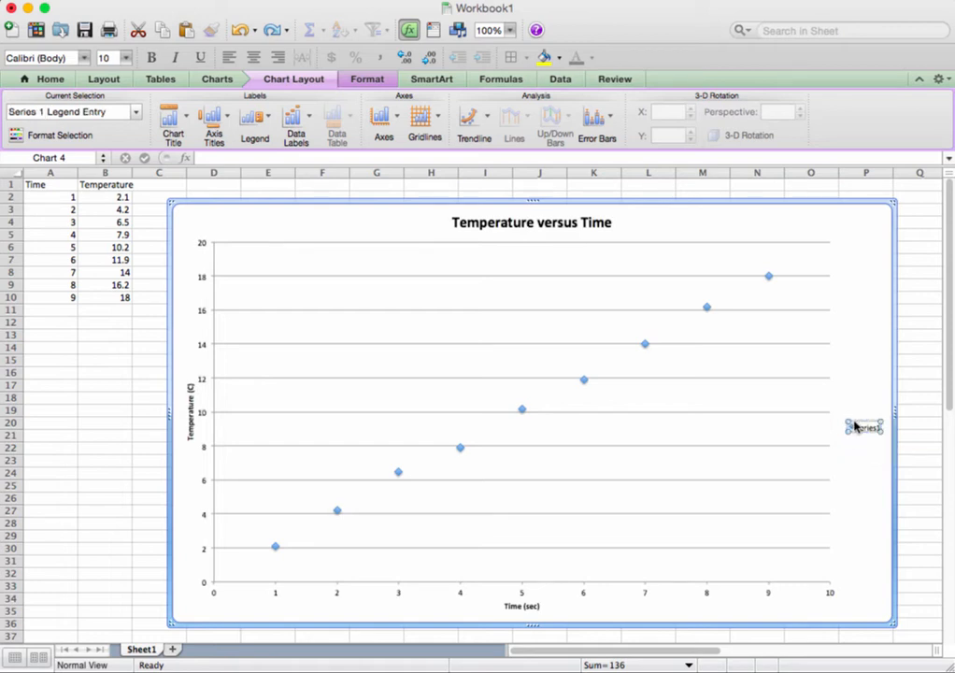
pyautogui.press('Delete')
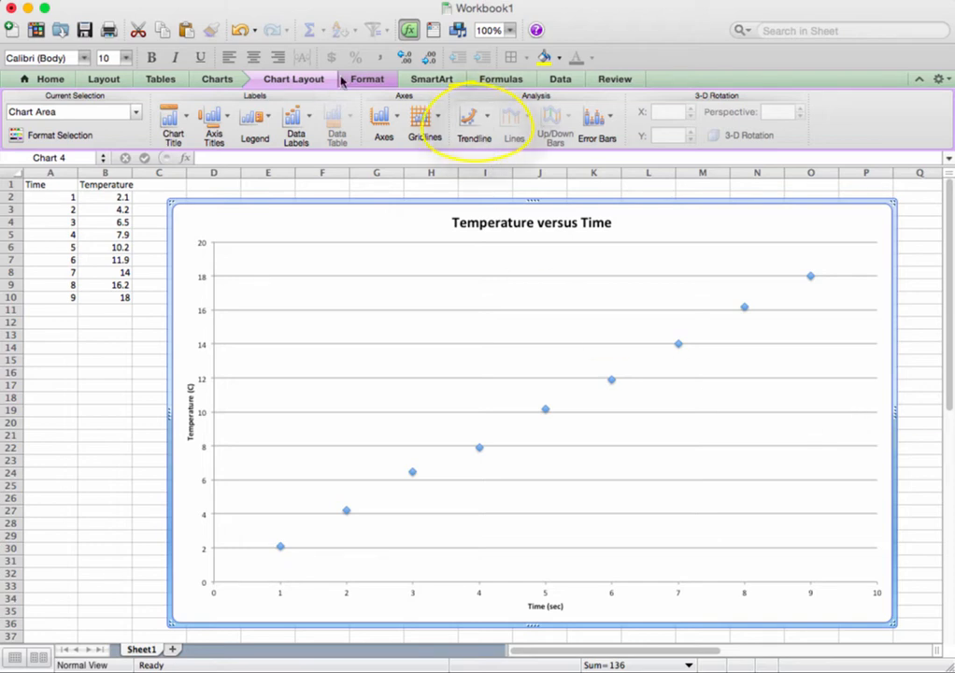
# Add a linear trendline to the chart data and display its equation and R-squared value on the chart
pyautogui.click(479, 117)
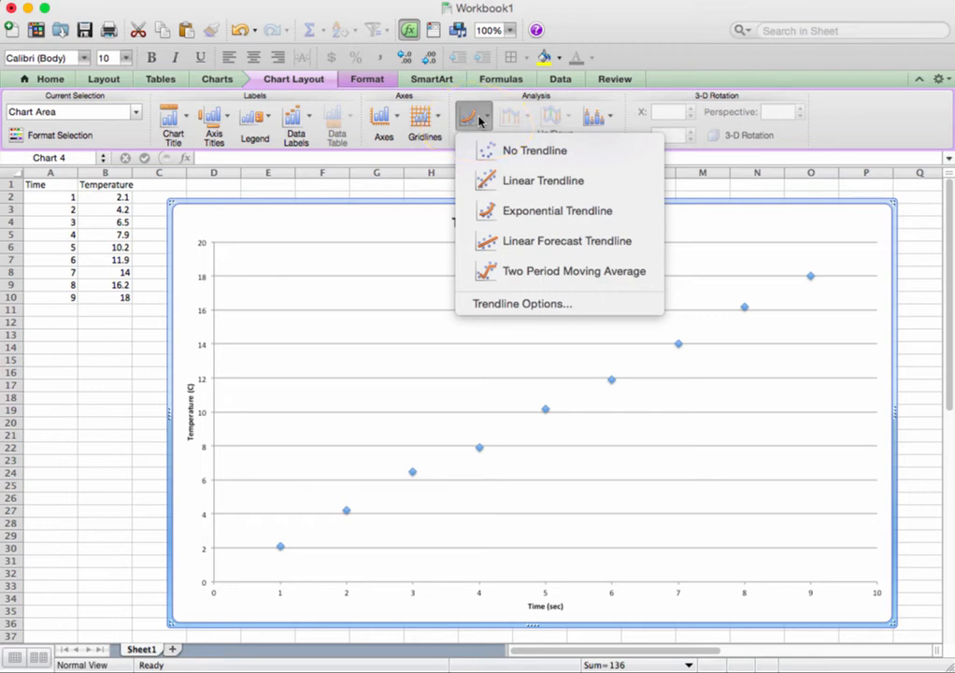
pyautogui.click(487, 182)
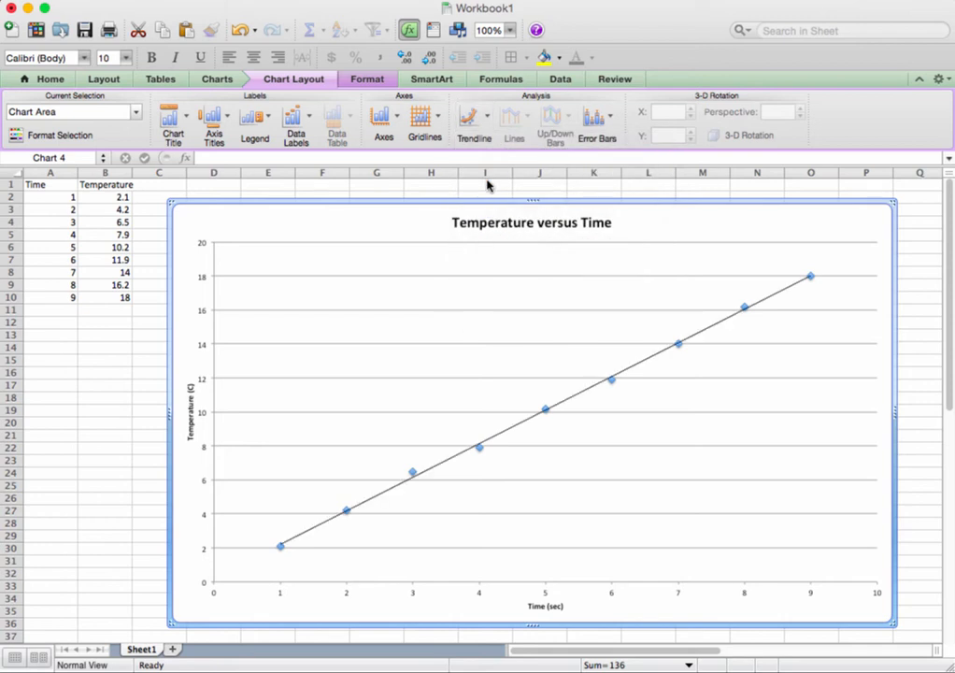
pyautogui.click(483, 119)
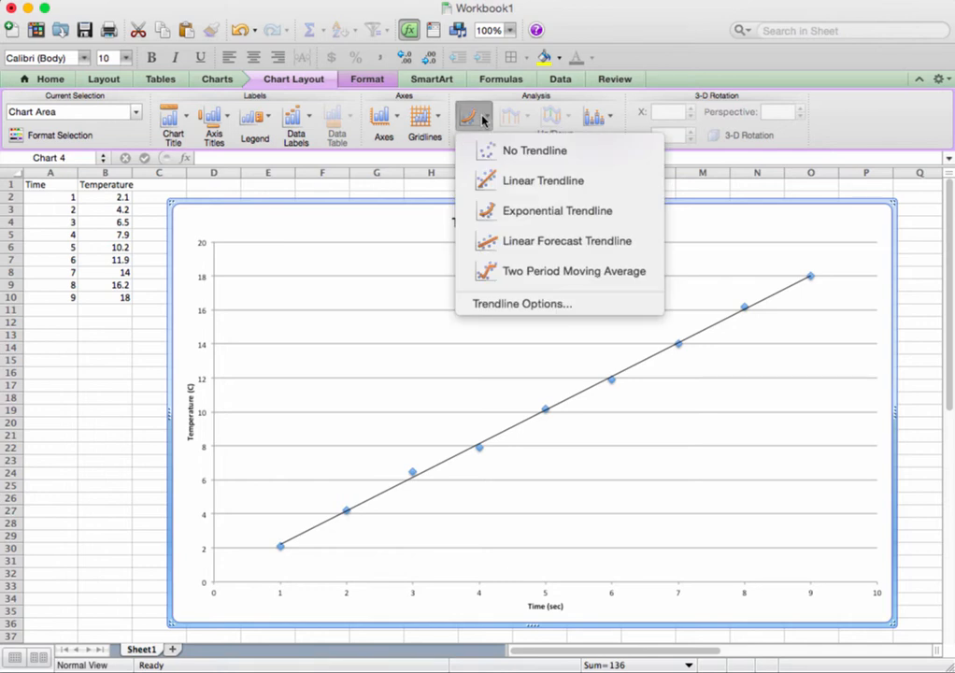
pyautogui.click(500, 306)
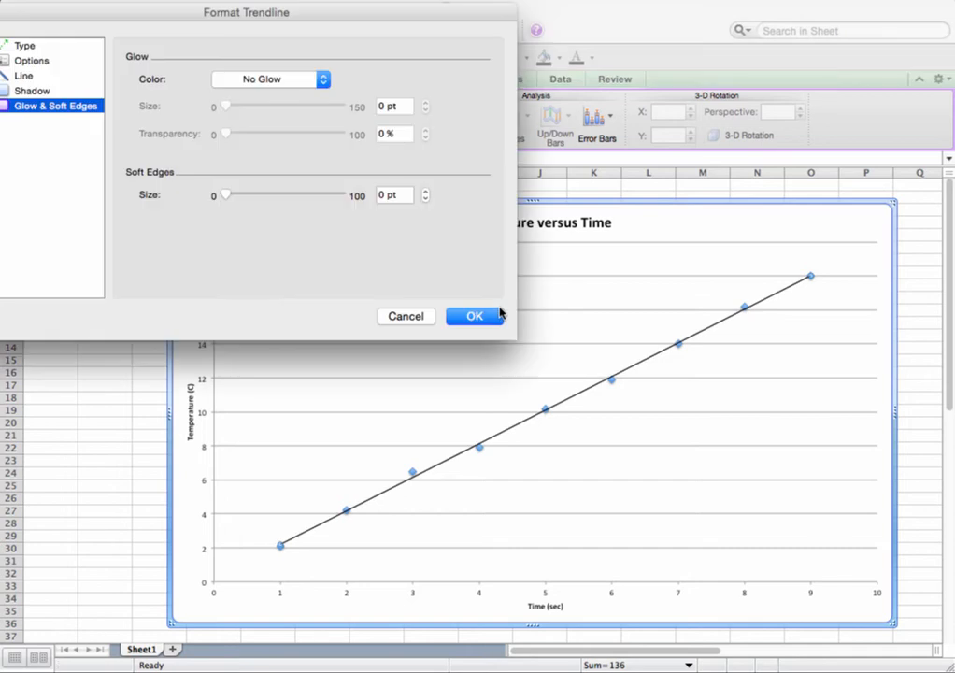
pyautogui.moveTo(77, 21); pyautogui.dragTo(137, 24)
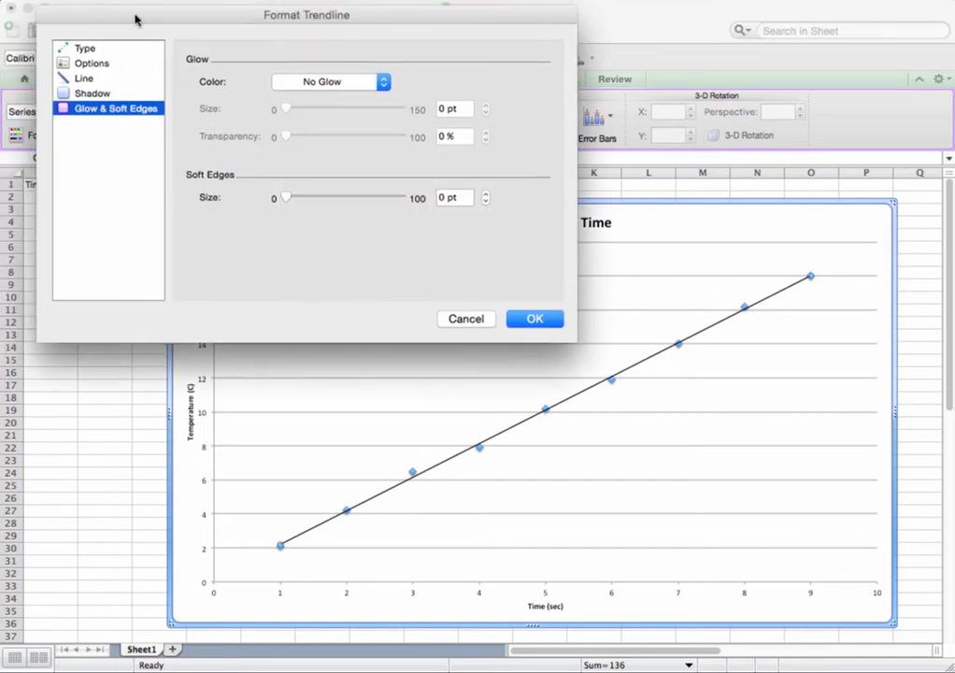
pyautogui.click(98, 65)
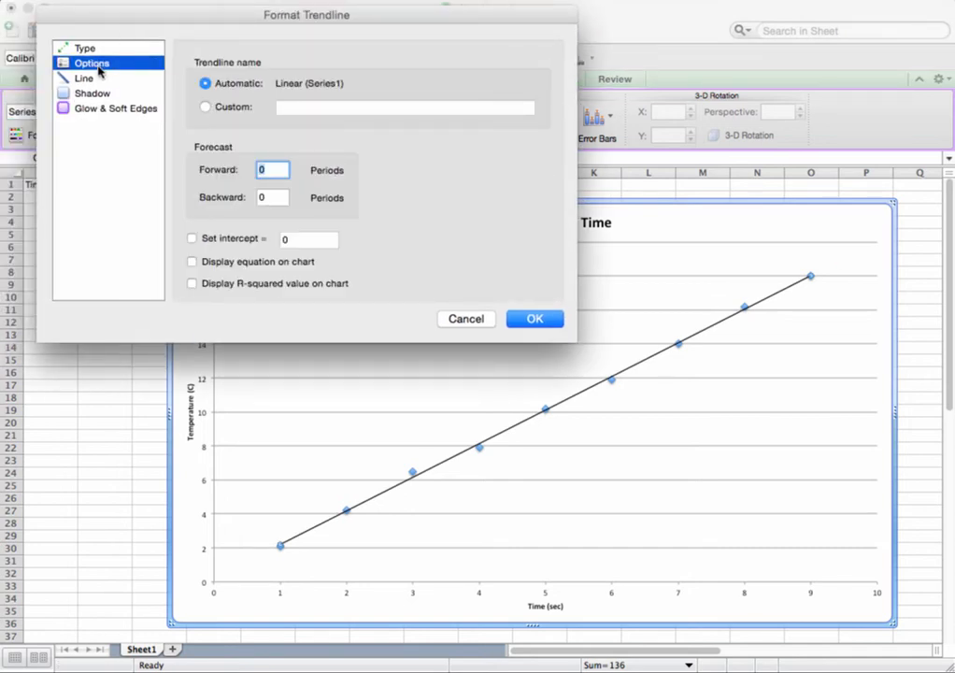
pyautogui.click(193, 262)
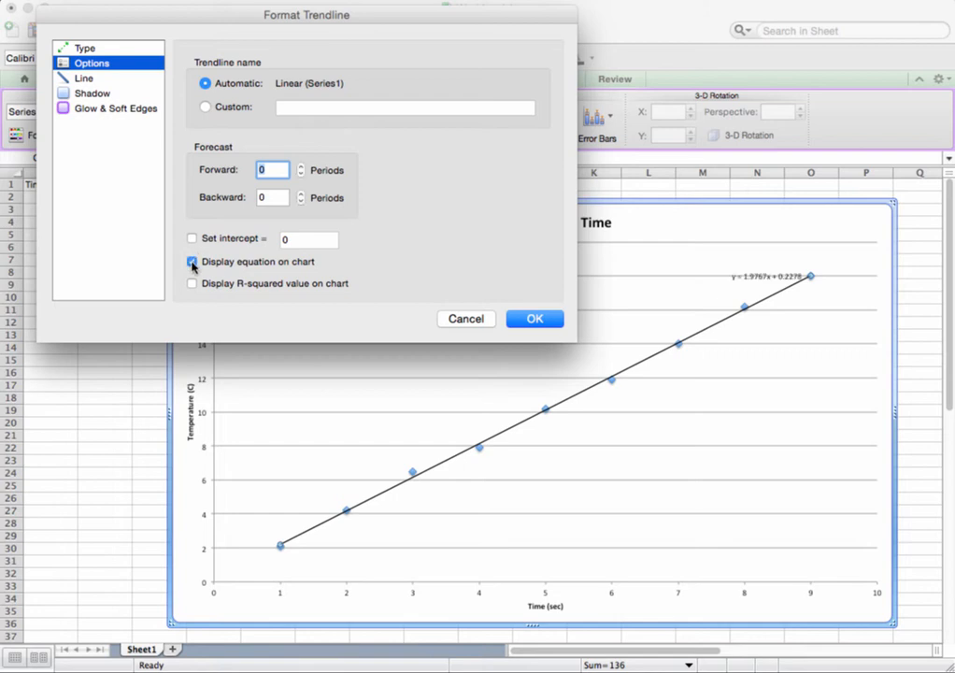
pyautogui.click(192, 285)
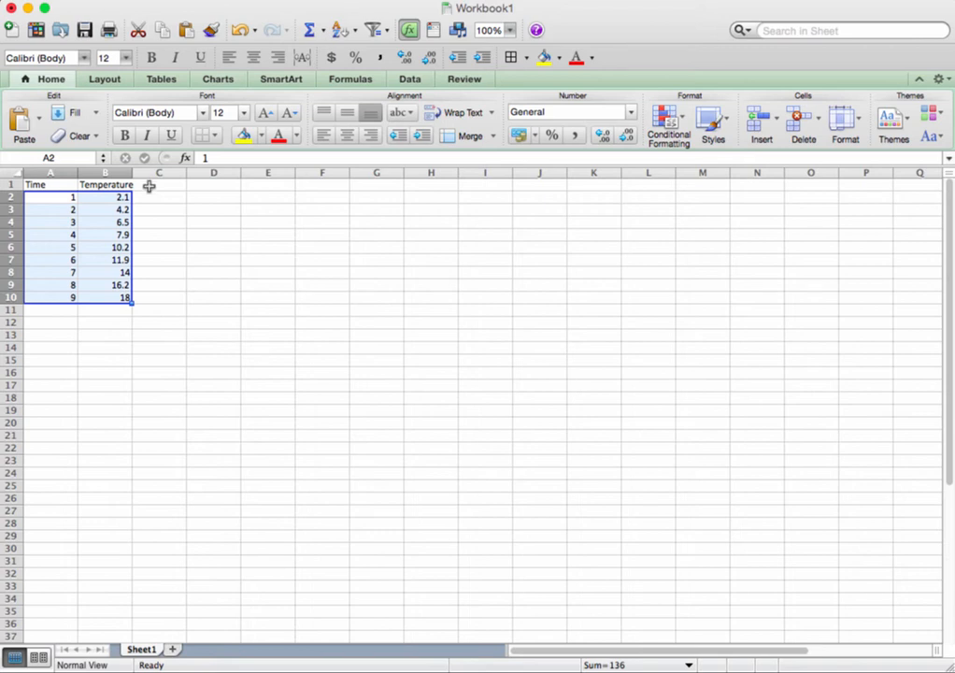
# Enter "Kelvin Temp" as the column header in cell C1
pyautogui.click(149, 186)
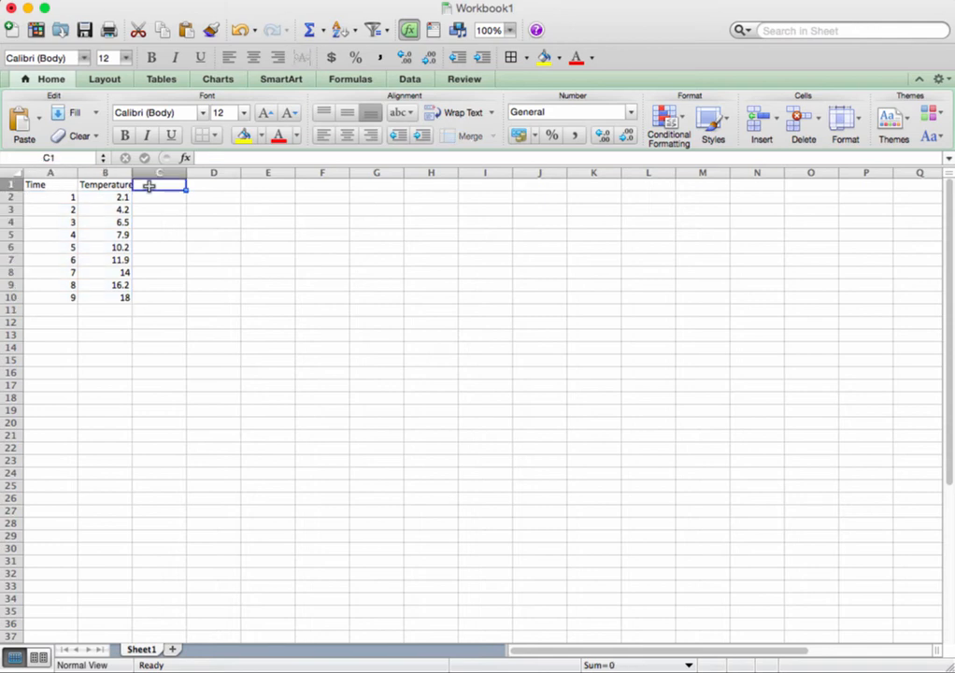
pyautogui.write('Kelvin Temp')
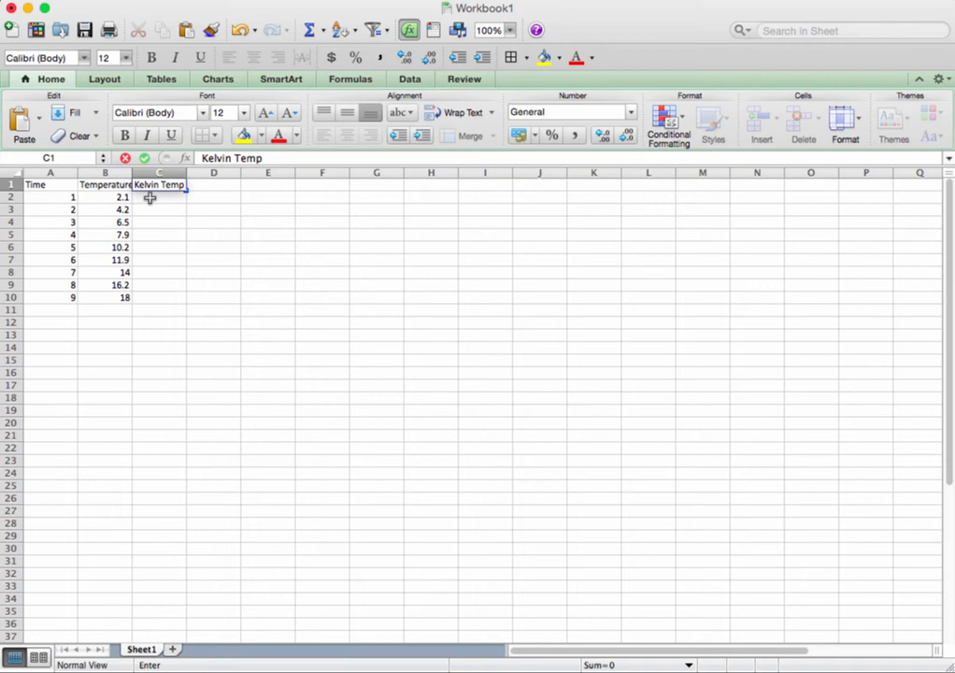
# Enter the formula =B2+273 in cell C2 to convert the first temperature to Kelvin
pyautogui.click(150, 201)
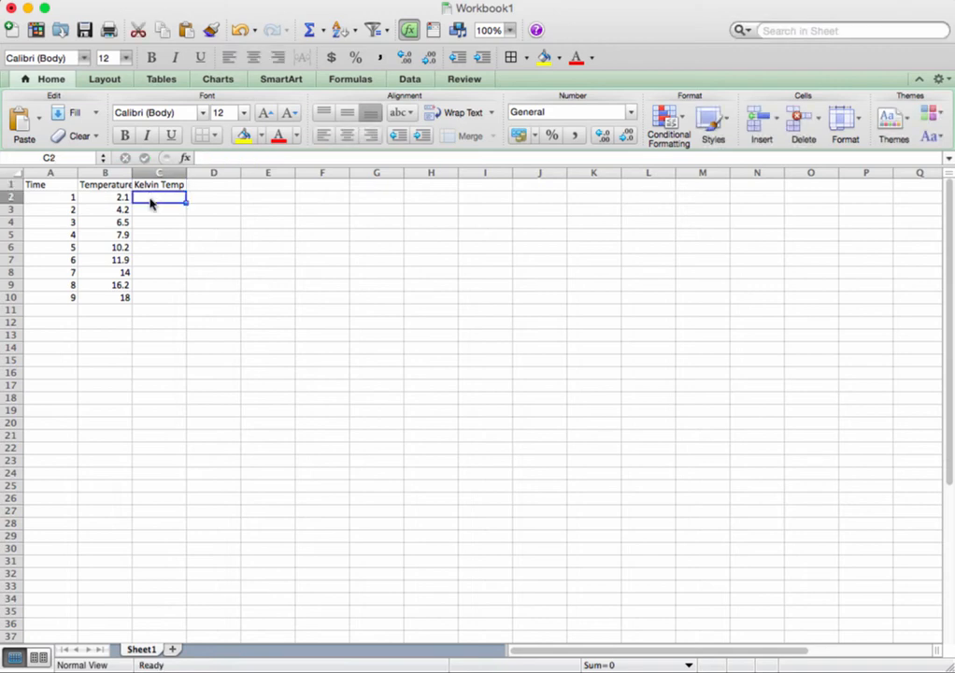
pyautogui.write('=')
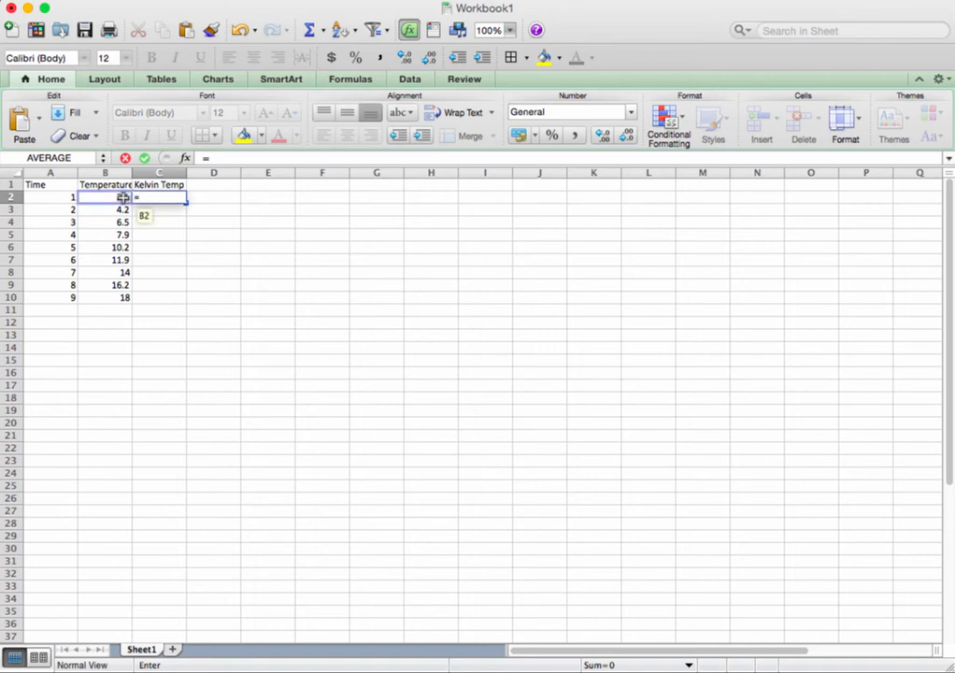
pyautogui.click(127, 198)
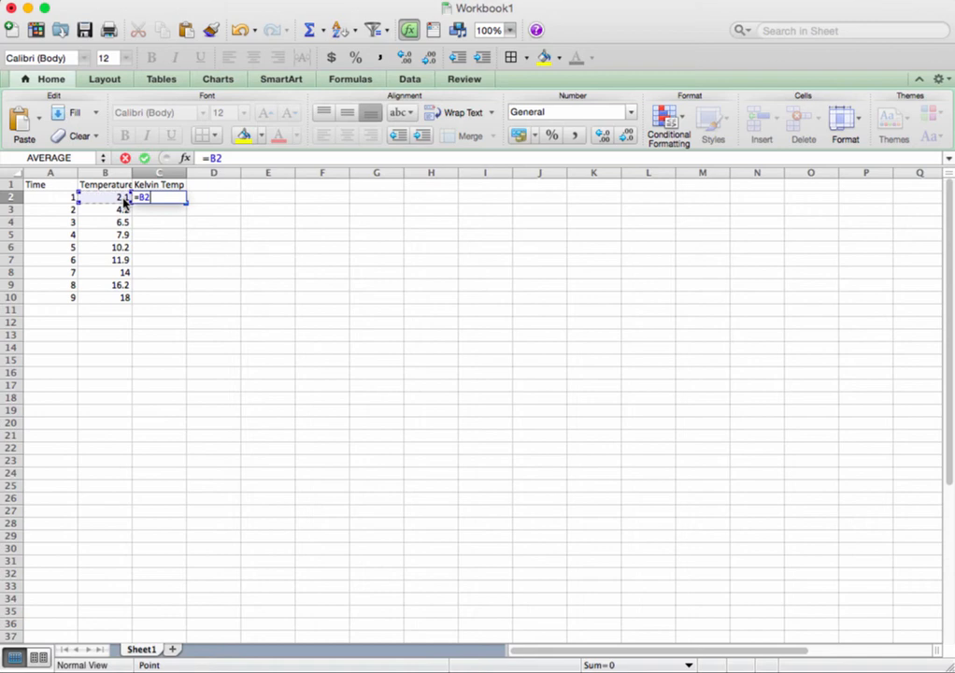
pyautogui.write('+273')
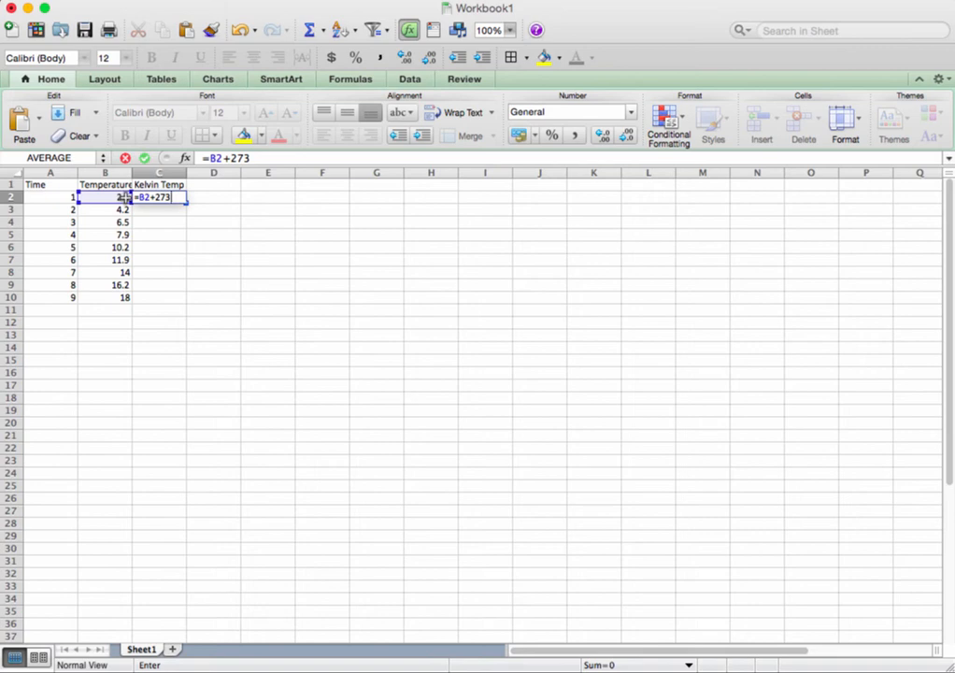
pyautogui.press('Return')
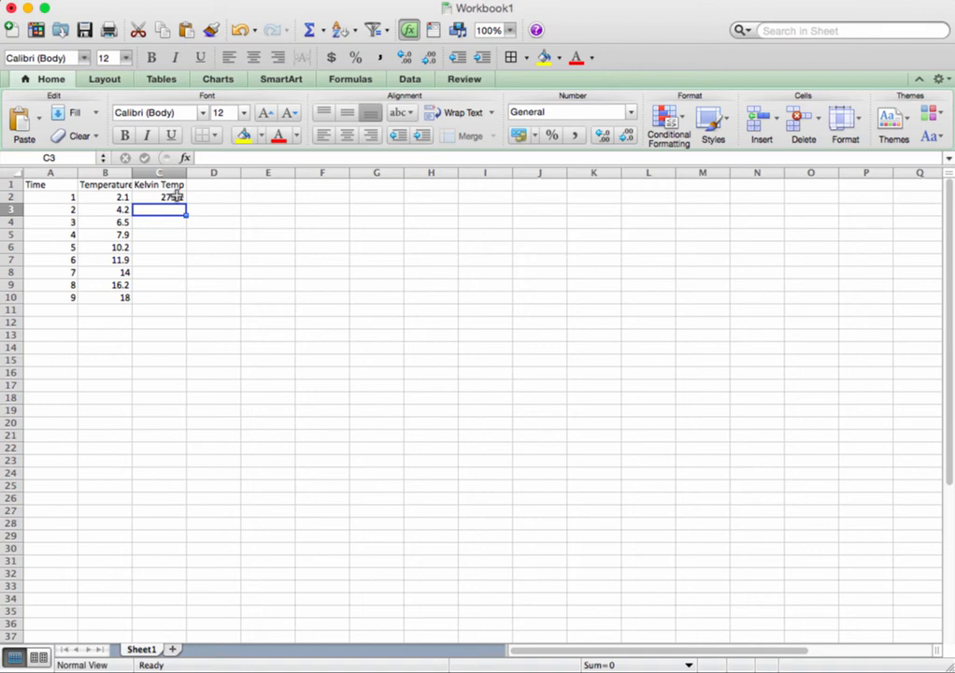
# Fill the Kelvin formula from C2 down through C10 and check the copied formula in C3 against B3
pyautogui.click(176, 196)
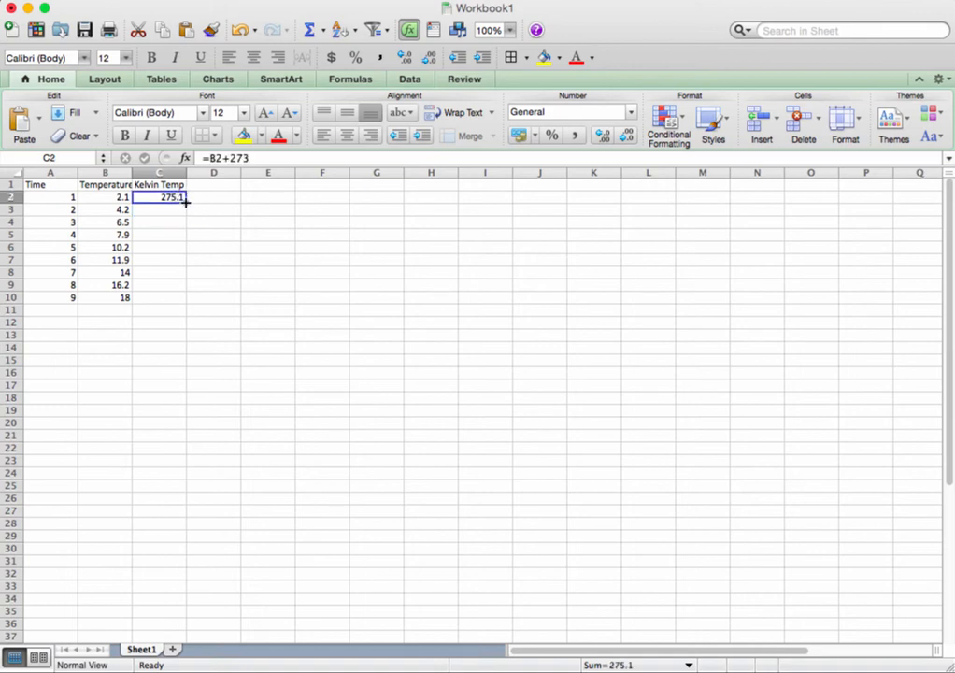
pyautogui.moveTo(186, 202); pyautogui.dragTo(183, 302)
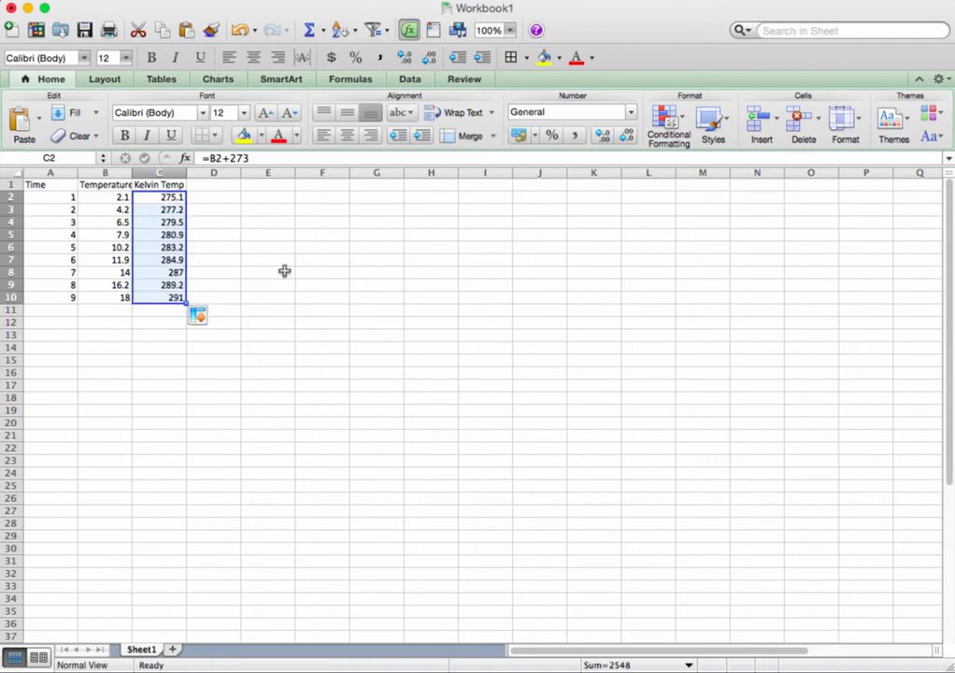
pyautogui.click(174, 215)
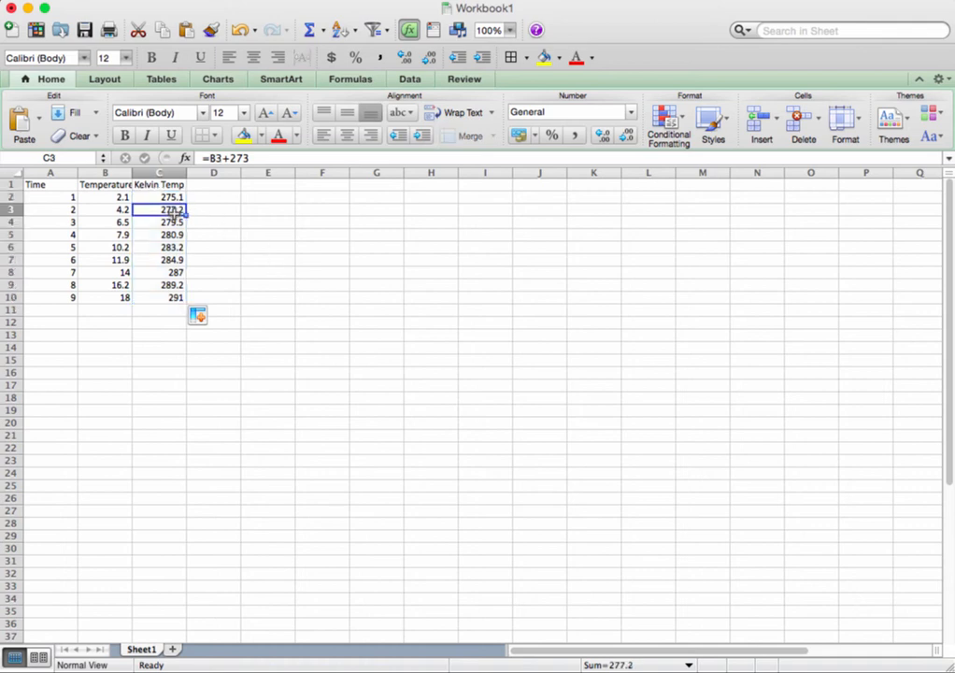
pyautogui.click(116, 211)
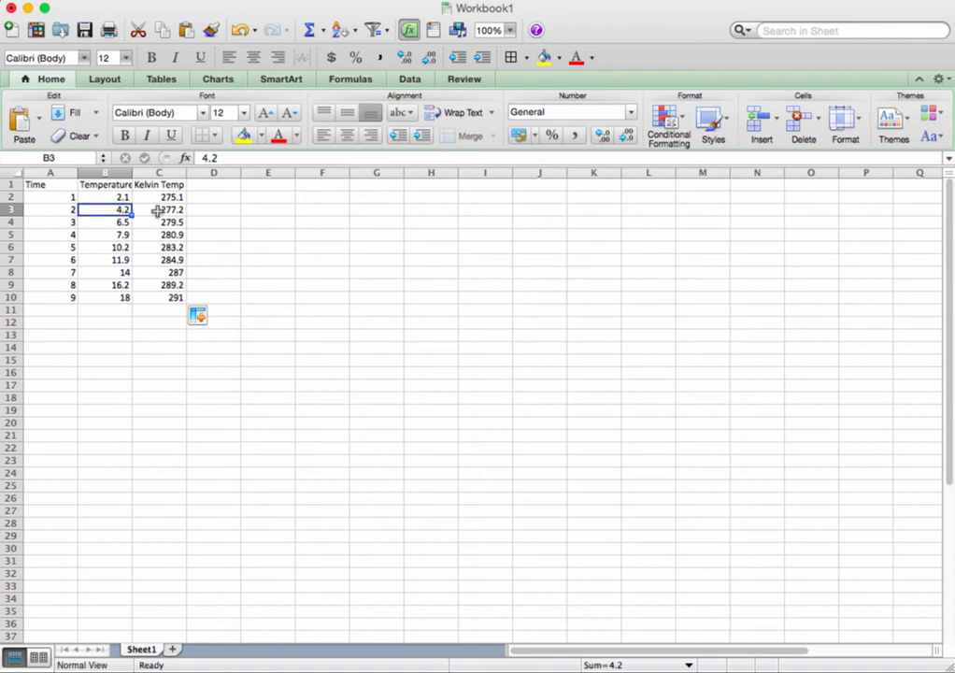
pyautogui.click(157, 211)
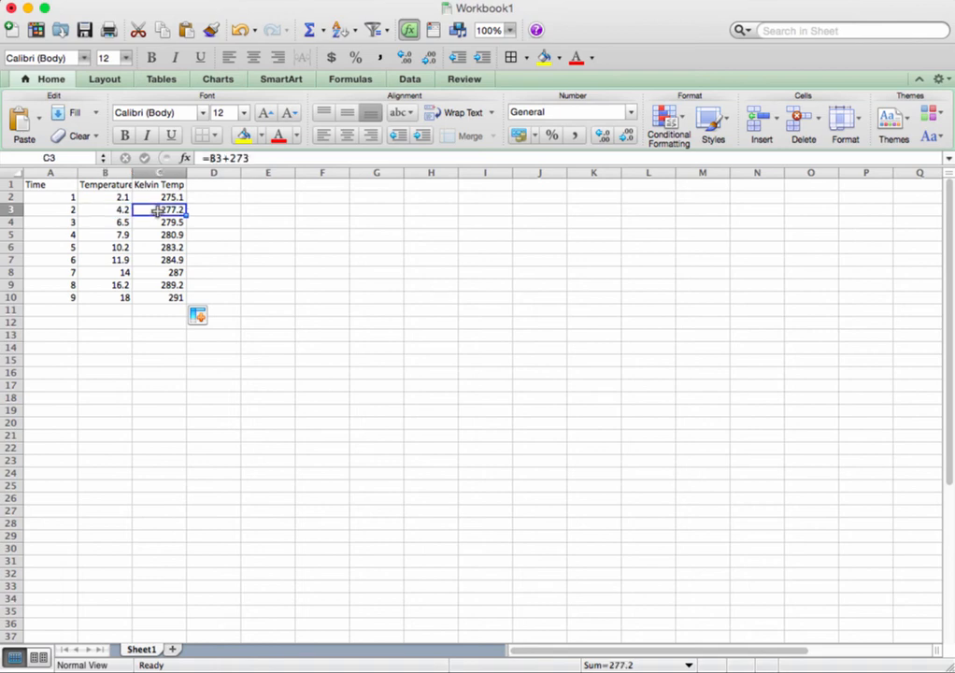
# Insert a markers-only scatter chart of A2:C10 and enlarge it so its upper-left corner reaches cell D4
pyautogui.moveTo(68, 198); pyautogui.dragTo(175, 299)
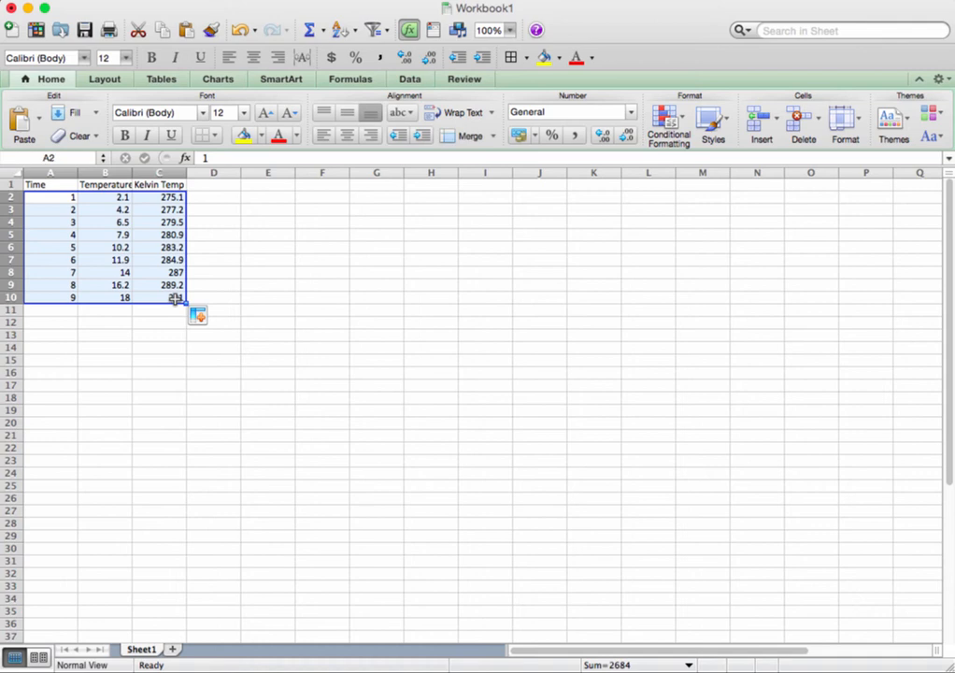
pyautogui.click(224, 82)
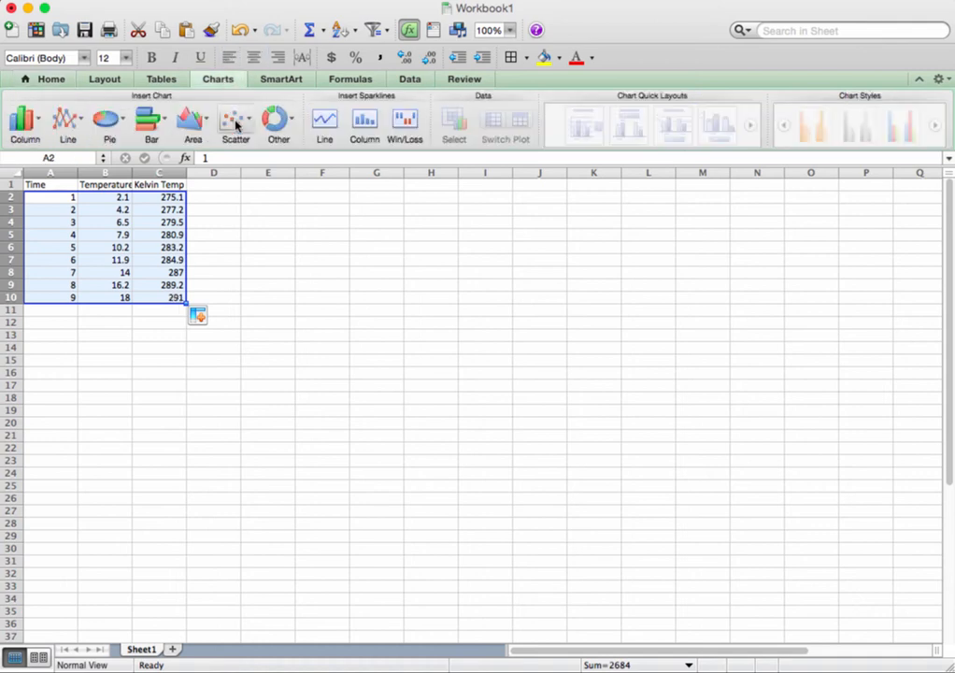
pyautogui.click(235, 121)
pyautogui.click(164, 241)
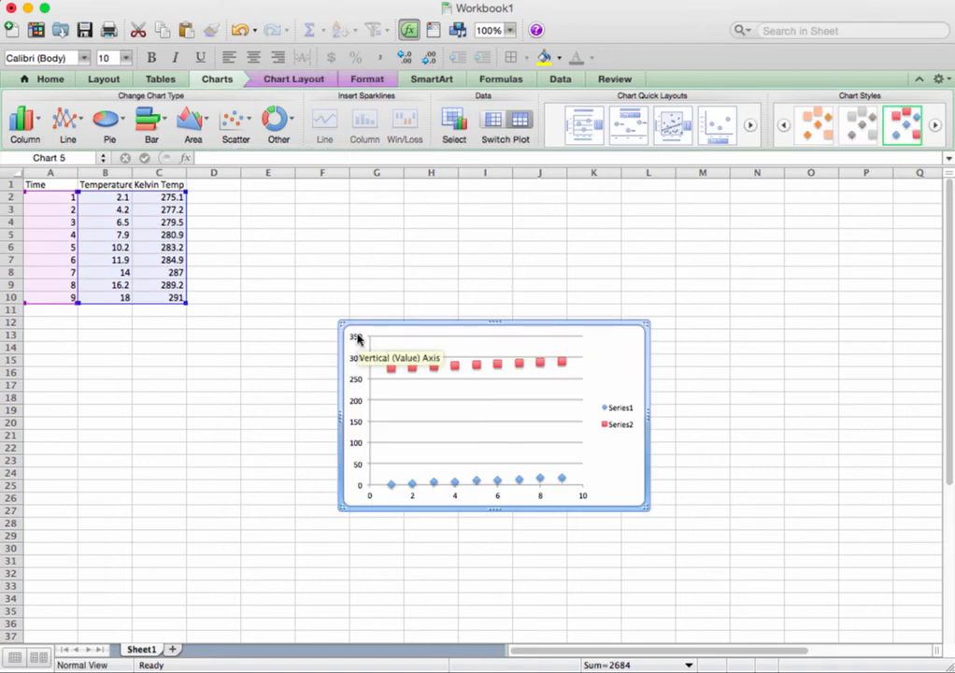
pyautogui.moveTo(342, 325); pyautogui.dragTo(198, 221)
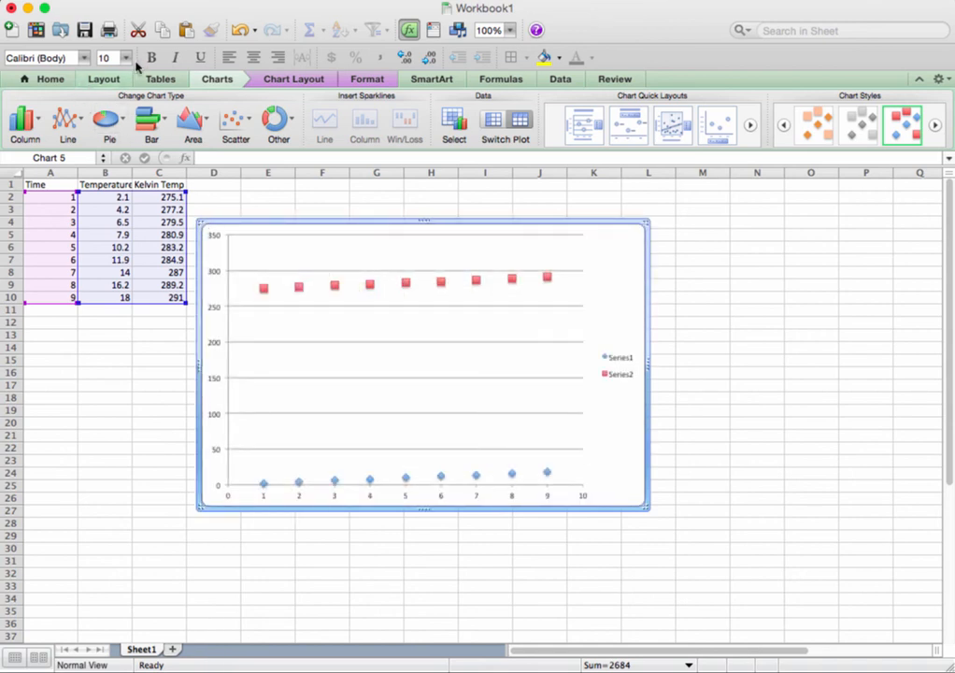
# Title the chart "Temperature versus Time" and add the axis titles "Time (sec)" horizontally and "Temperature" vertically
pyautogui.click(285, 79)
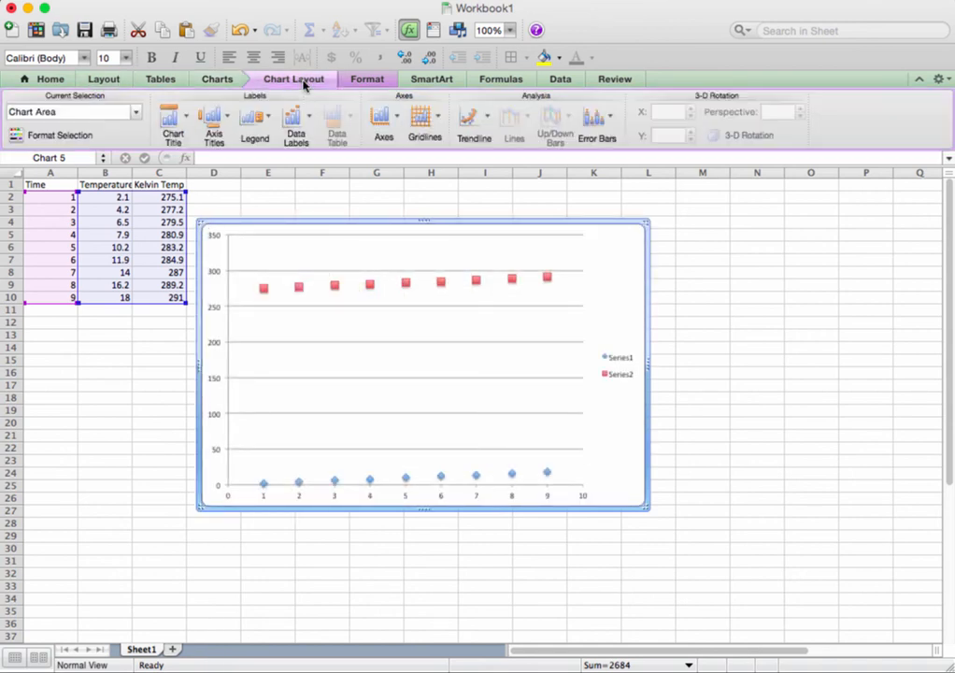
pyautogui.click(173, 122)
pyautogui.click(245, 181)
pyautogui.click(206, 118)
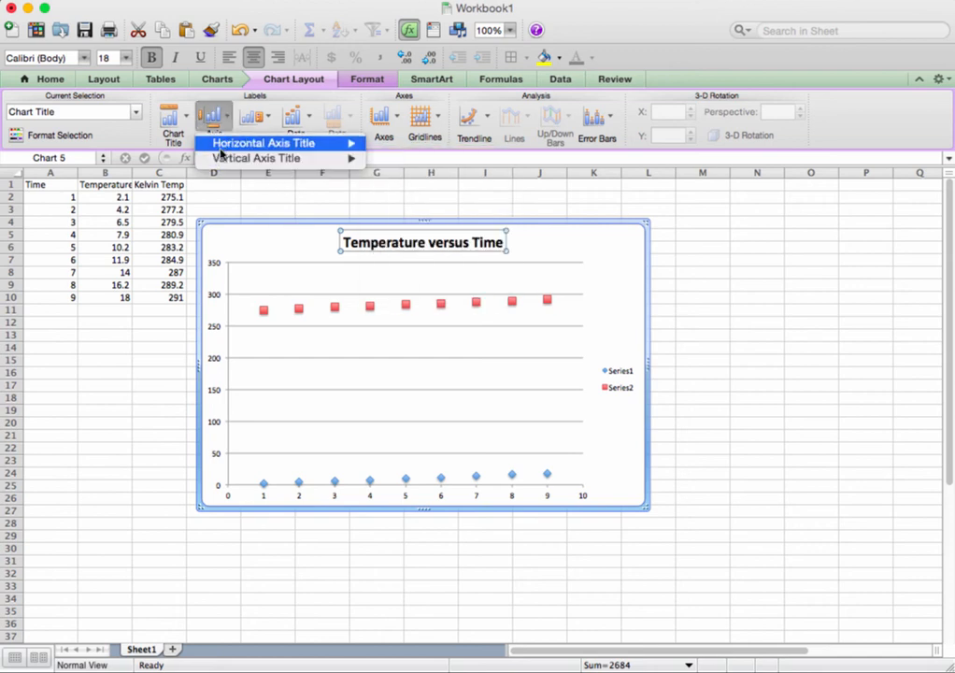
pyautogui.moveTo(271, 143)
# Open the chart's data source settings from the legend and name Series1 "Celcius Temperature"
pyautogui.click(611, 375)
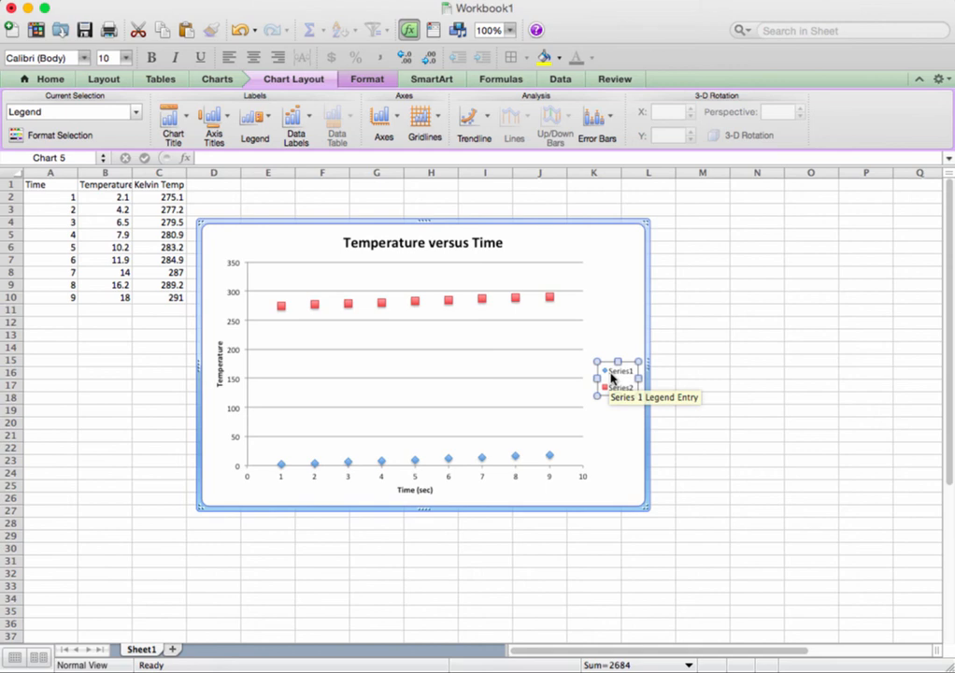
pyautogui.rightClick(612, 378)
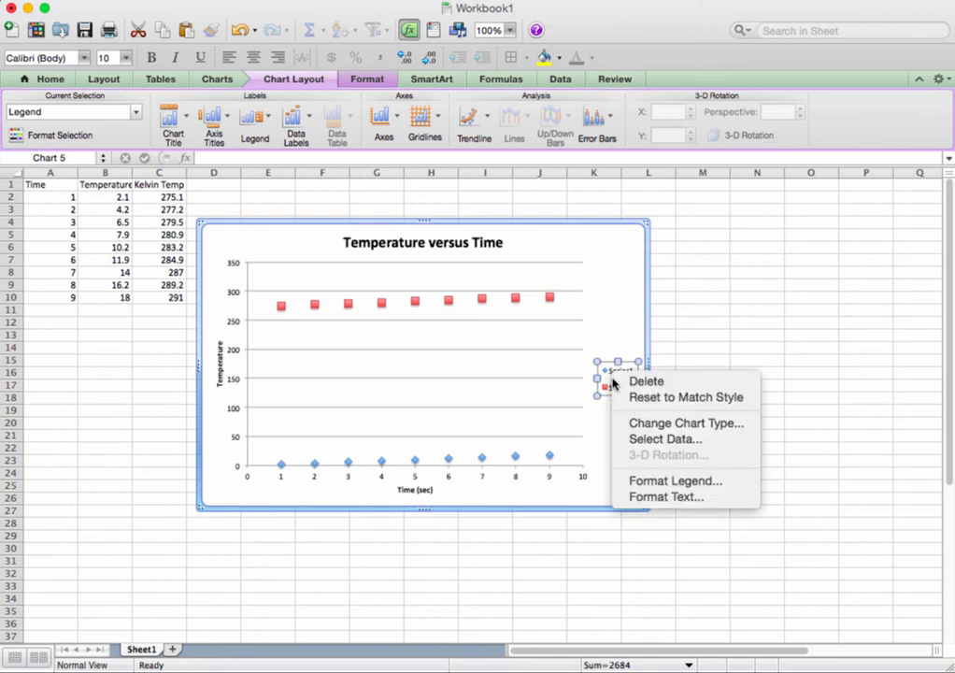
pyautogui.click(635, 440)
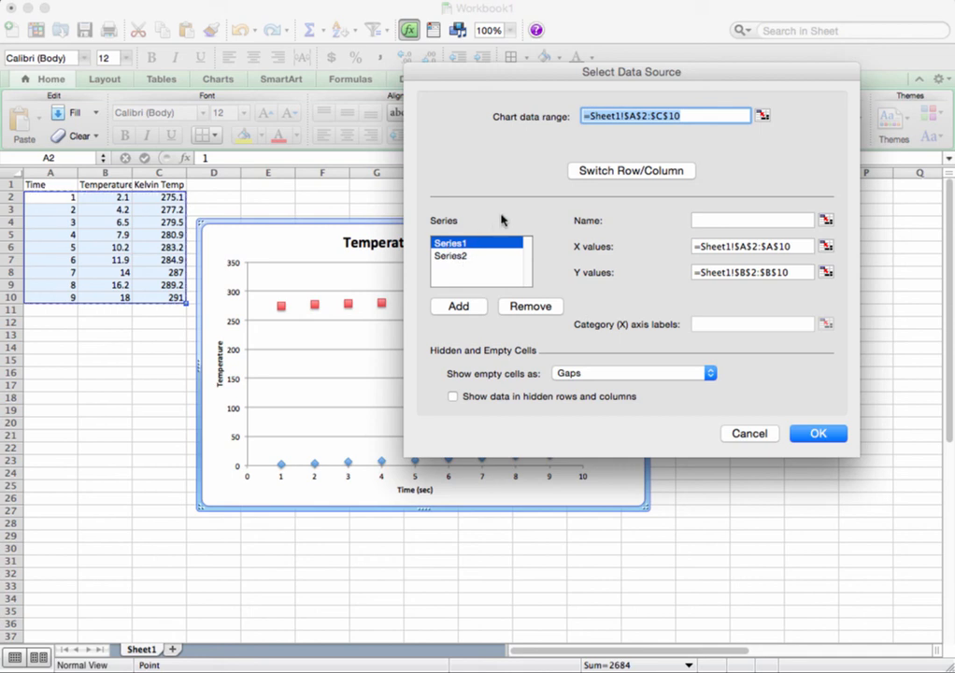
pyautogui.click(708, 219)
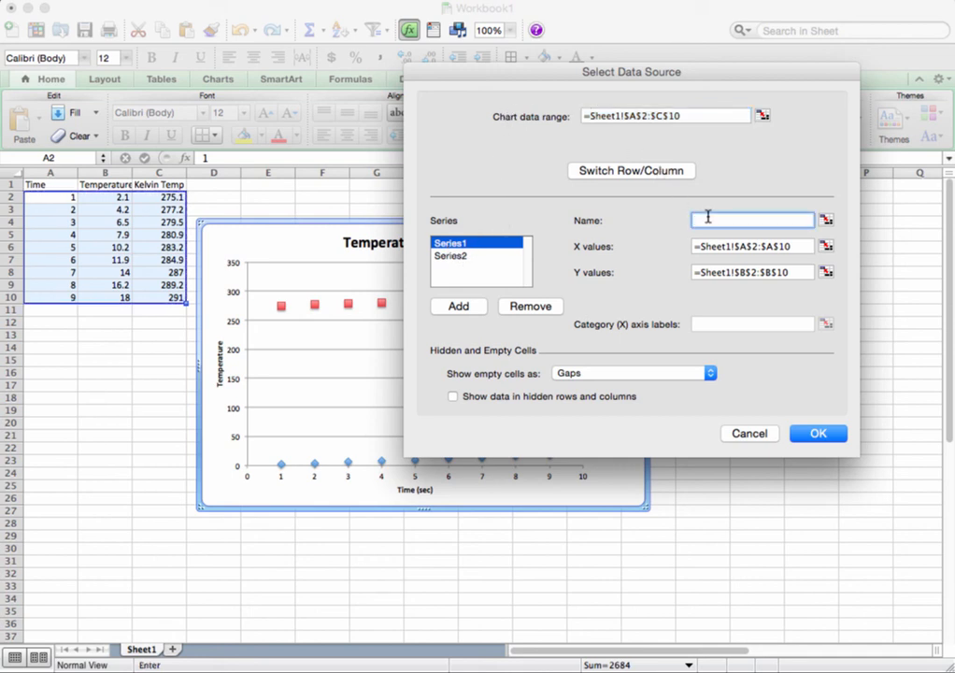
pyautogui.write('T')
pyautogui.press('BackSpace')
pyautogui.write('Celc')
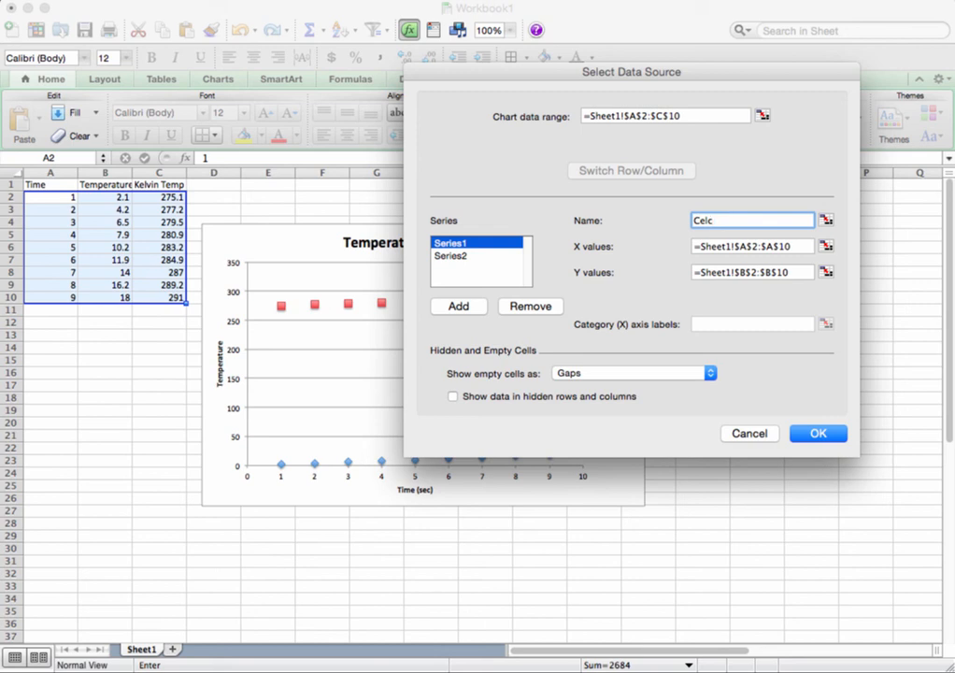
pyautogui.write('ius Temperature')
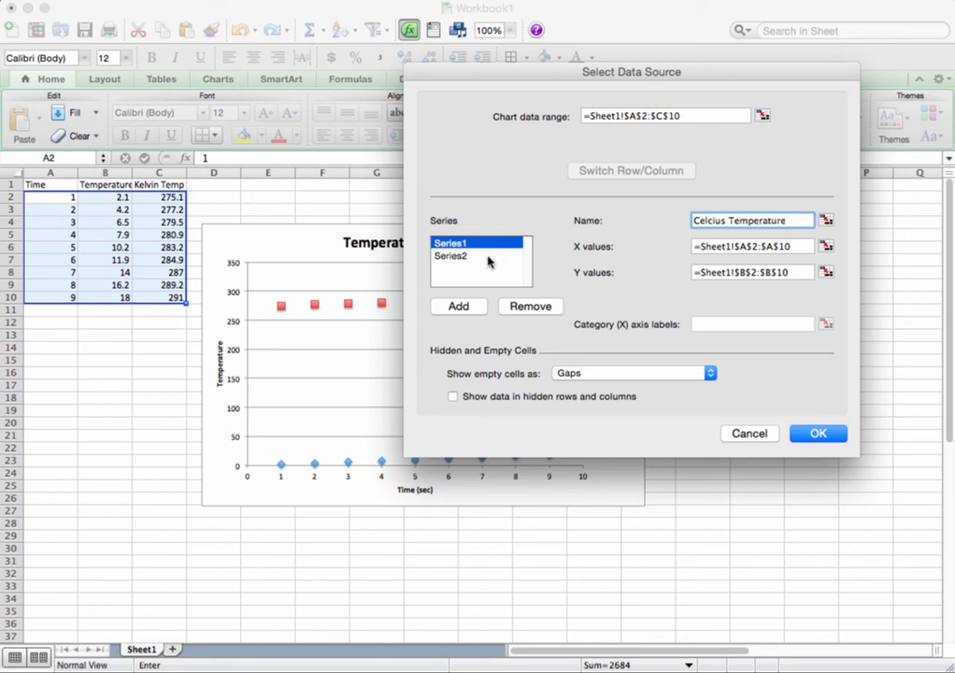
# Name Series2 "Kelvin Temperature" and apply the data source changes to the chart
pyautogui.click(486, 257)
pyautogui.click(716, 215)
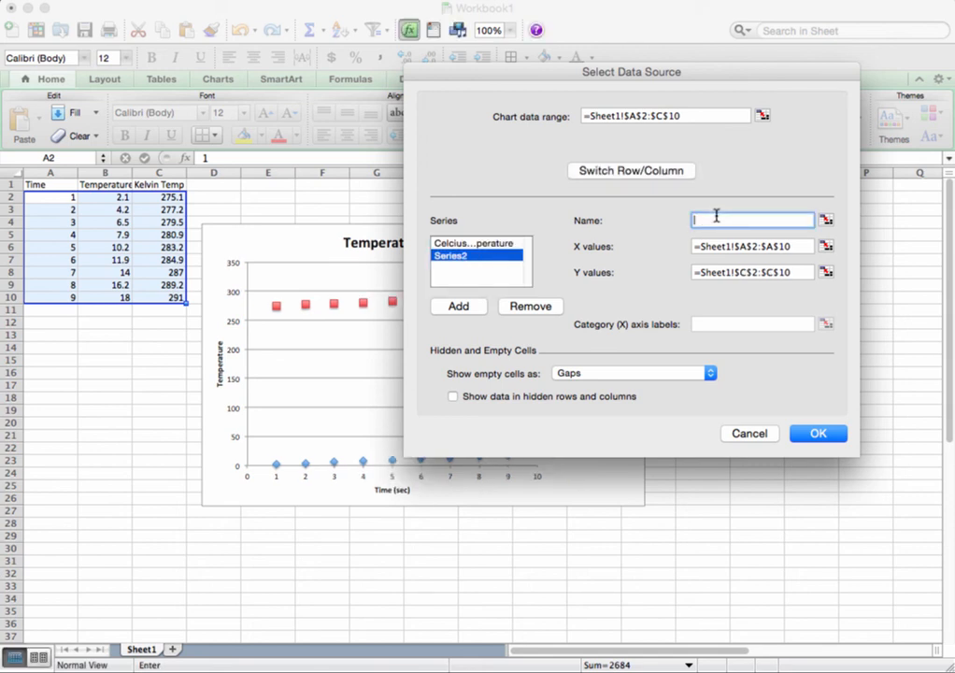
pyautogui.write('Kelv')
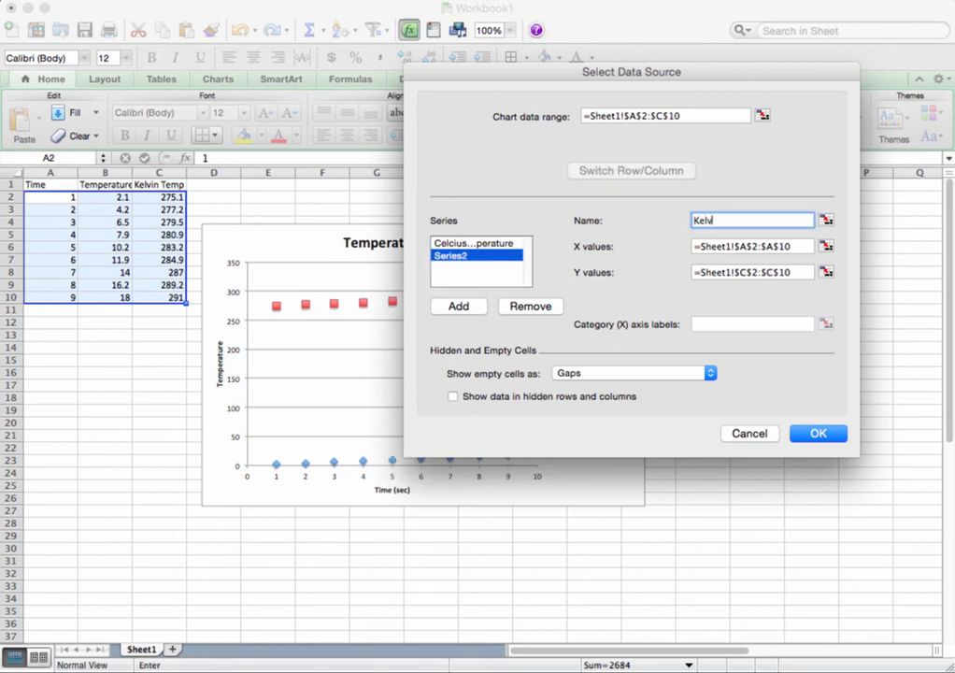
pyautogui.write('in Temperature')
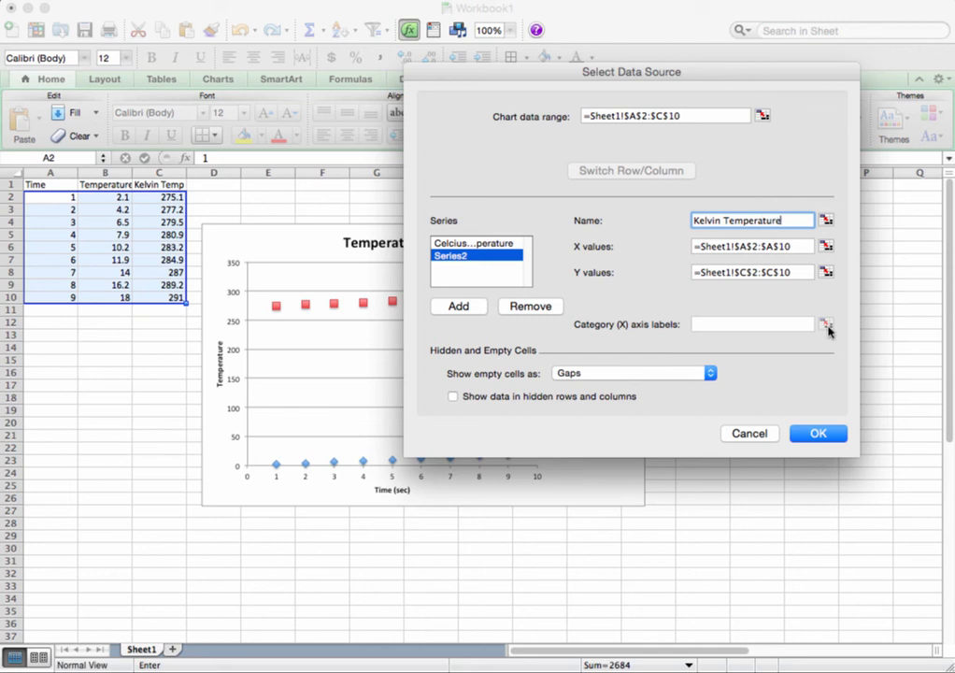
pyautogui.click(818, 434)
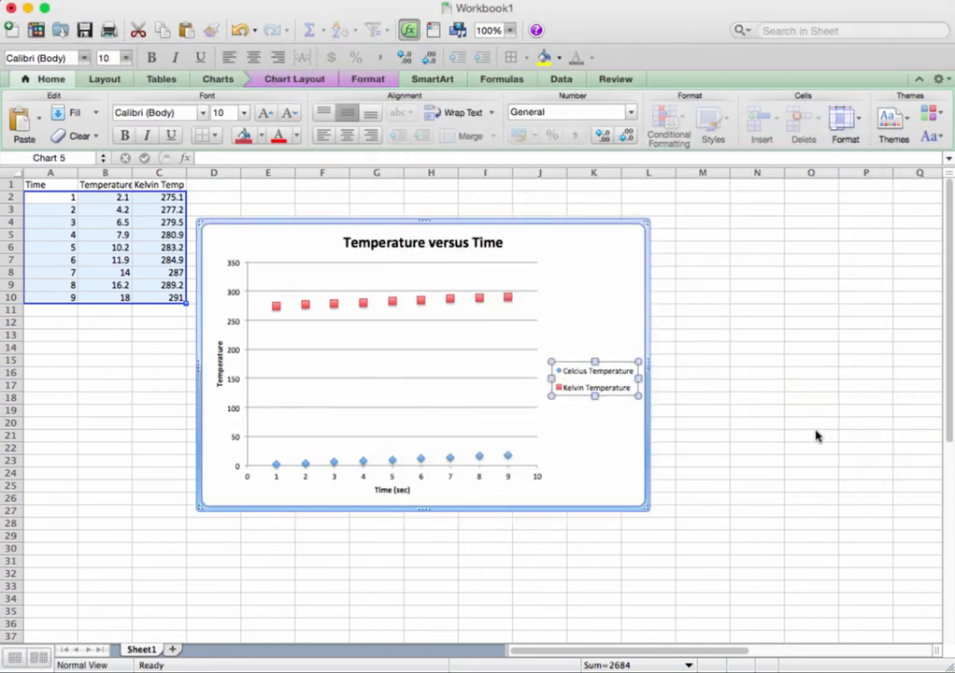